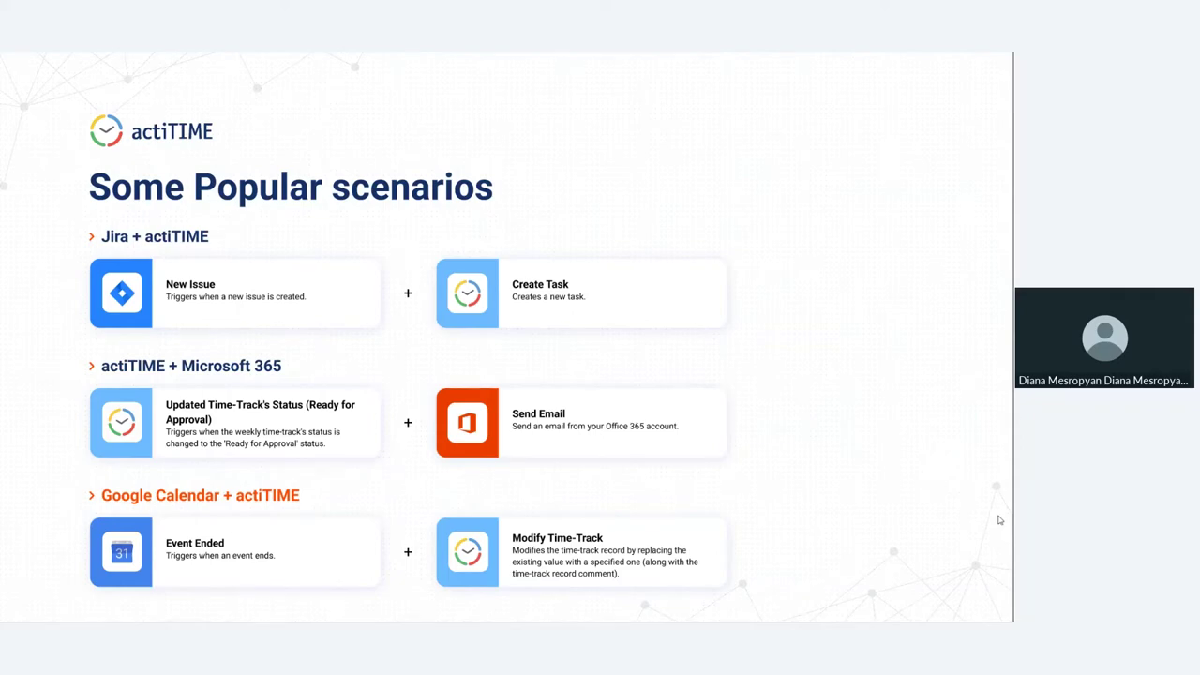
Step: Leave the presentation, switch to actiTIME and start making a Zap from its integrations list
key(Escape)
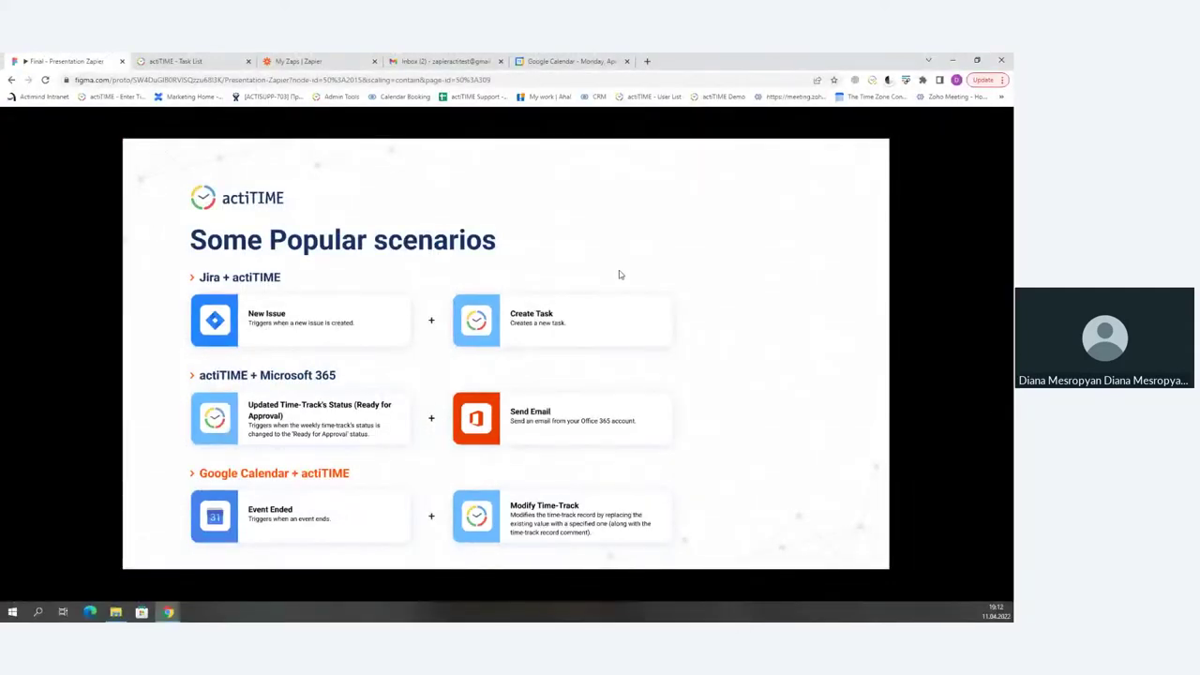
click(181, 59)
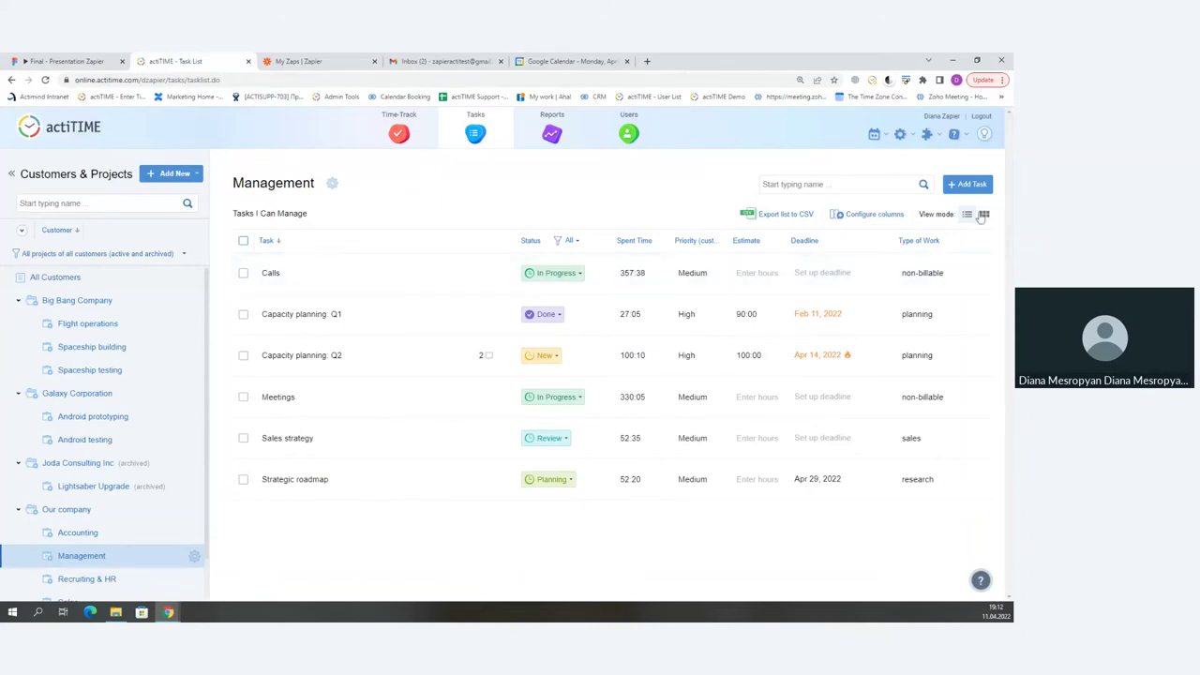
click(927, 137)
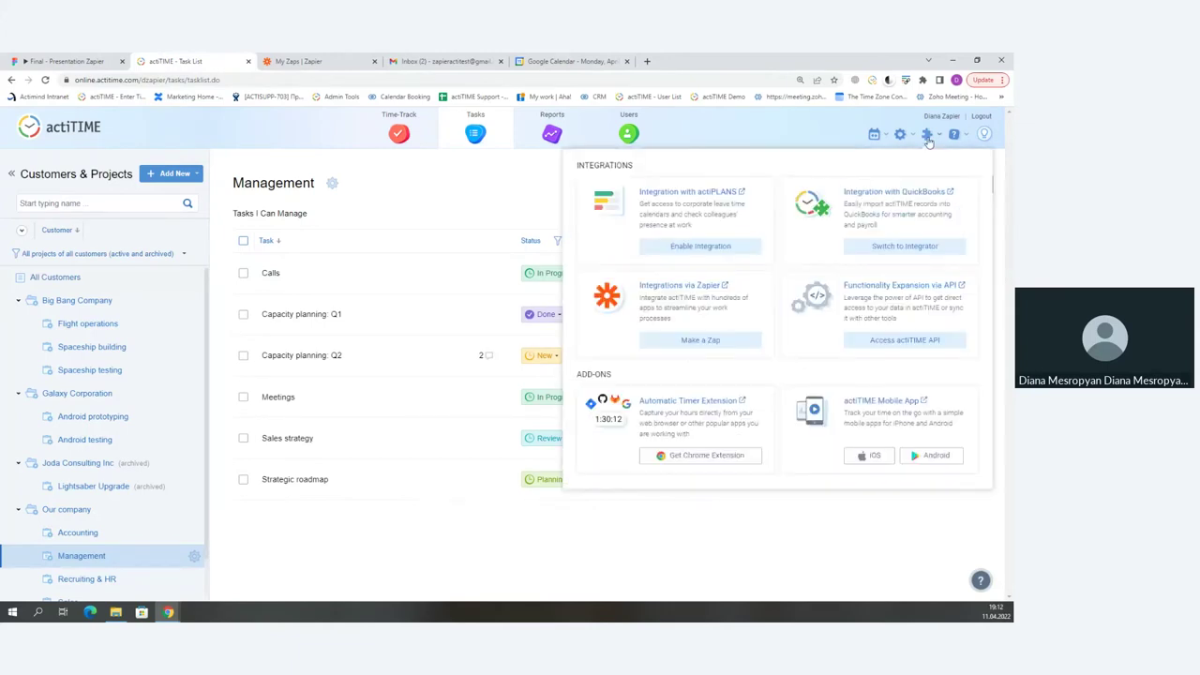
click(714, 343)
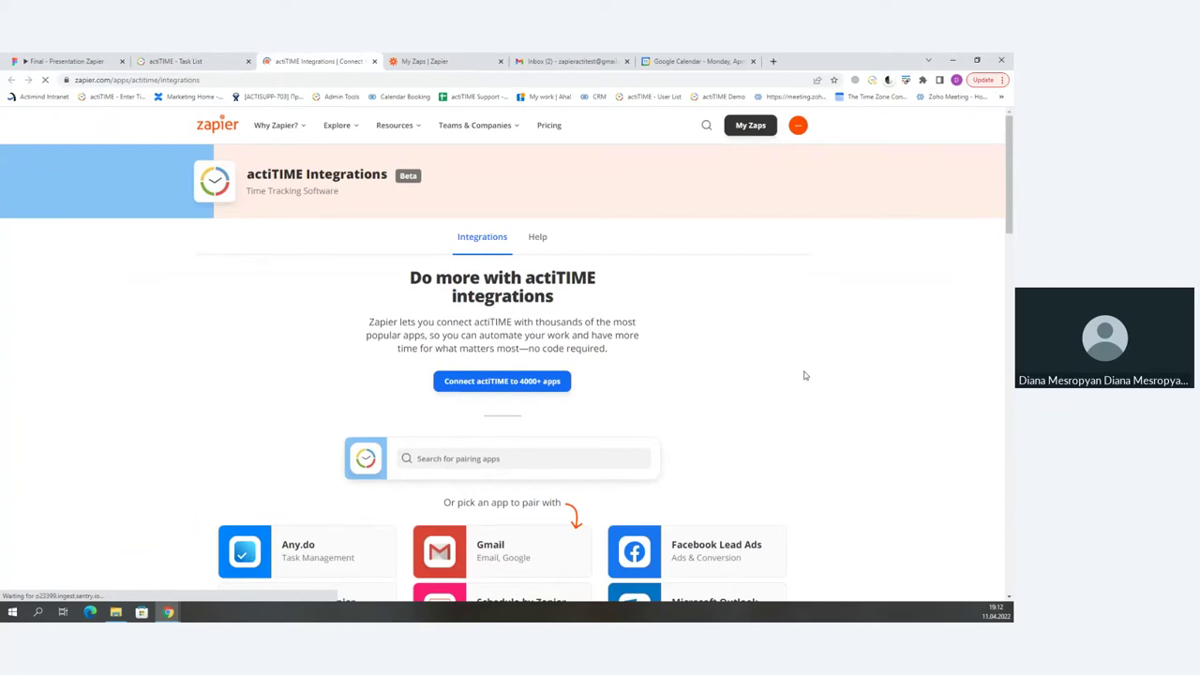
Step: Start setting up the workflow template "Create timesheet entries in actiTIME when new Google Calendar events end"
scroll(804, 376, down, 2)
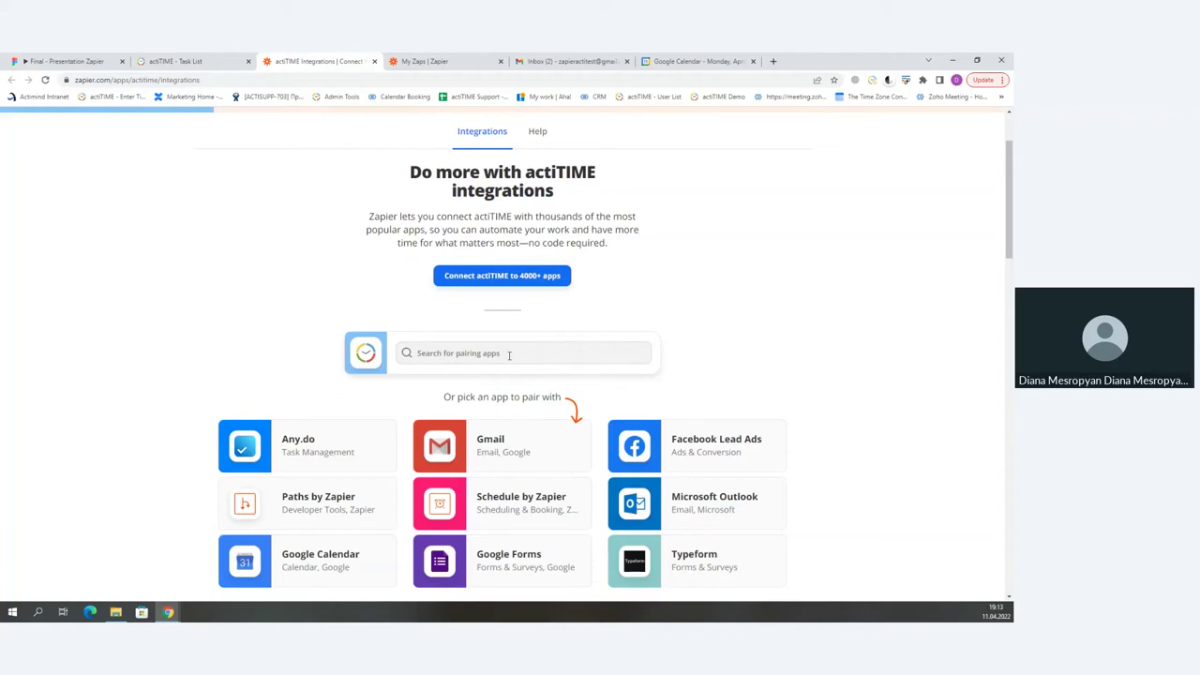
scroll(934, 280, down, 2)
scroll(934, 280, down, 4)
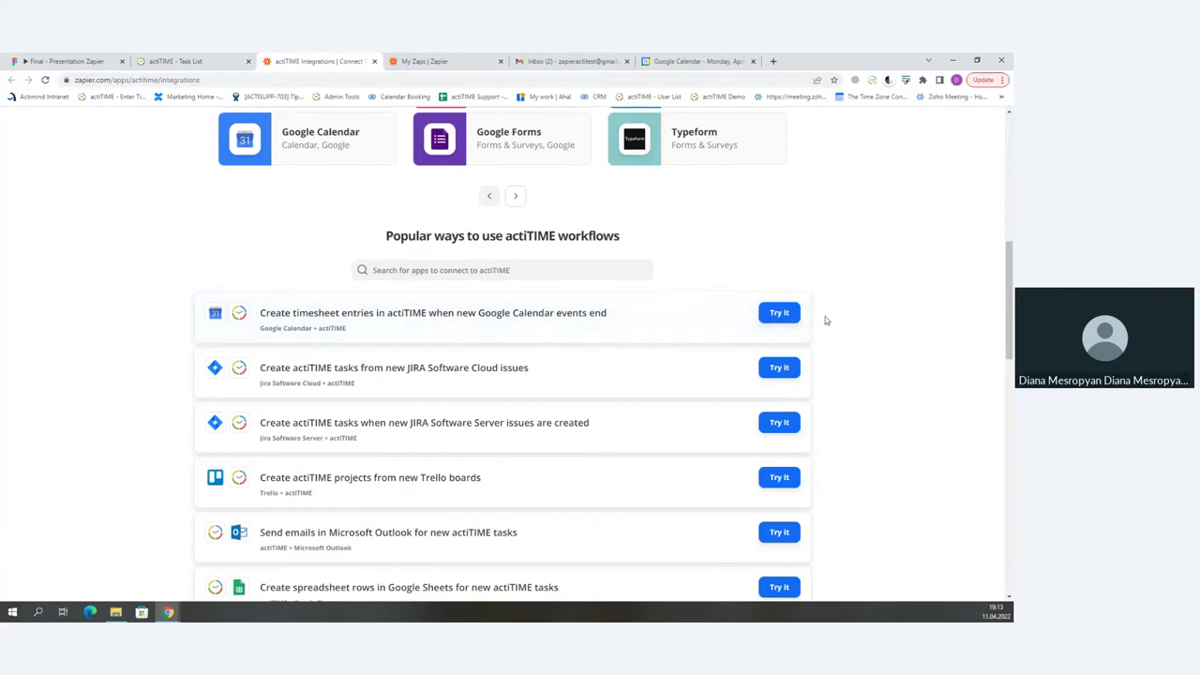
click(786, 318)
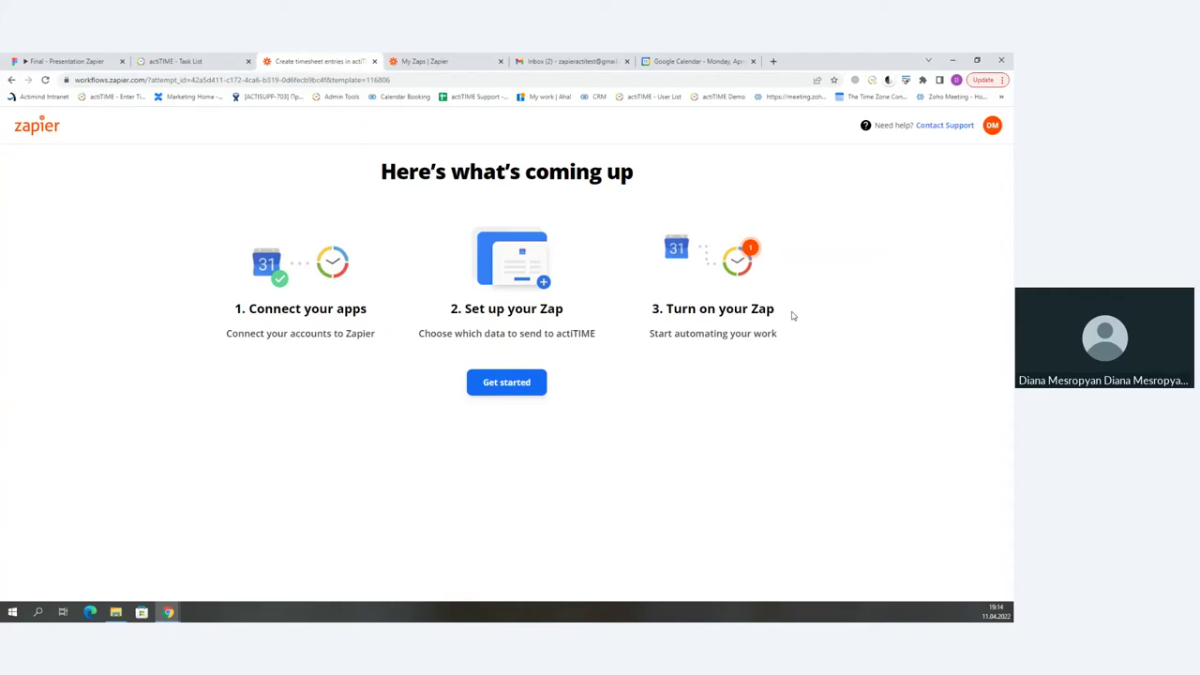
click(532, 392)
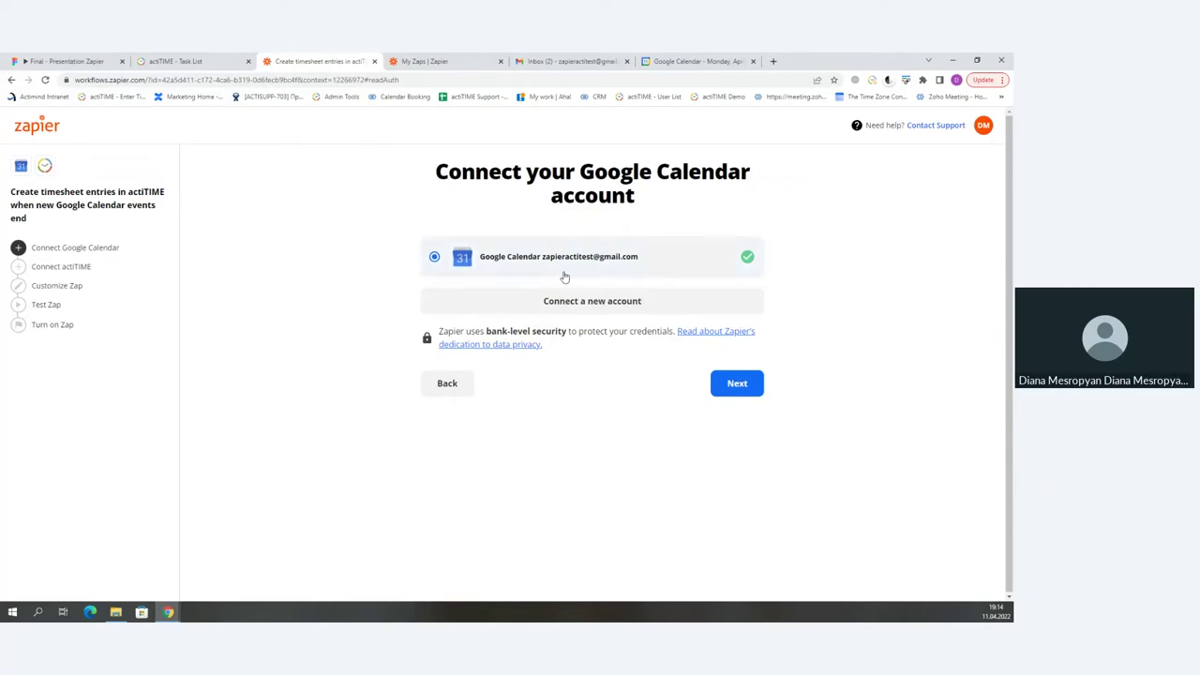
Step: Keep the already connected Google Calendar account and choose its main calendar instead of Birthdays
click(569, 303)
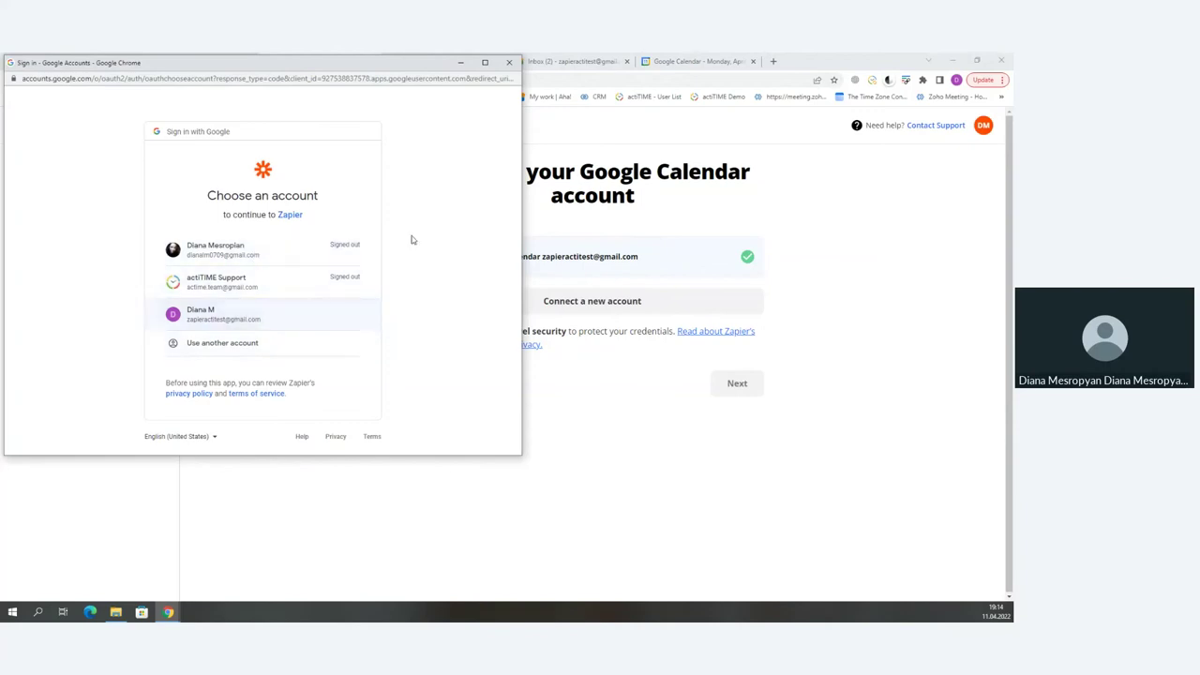
click(509, 63)
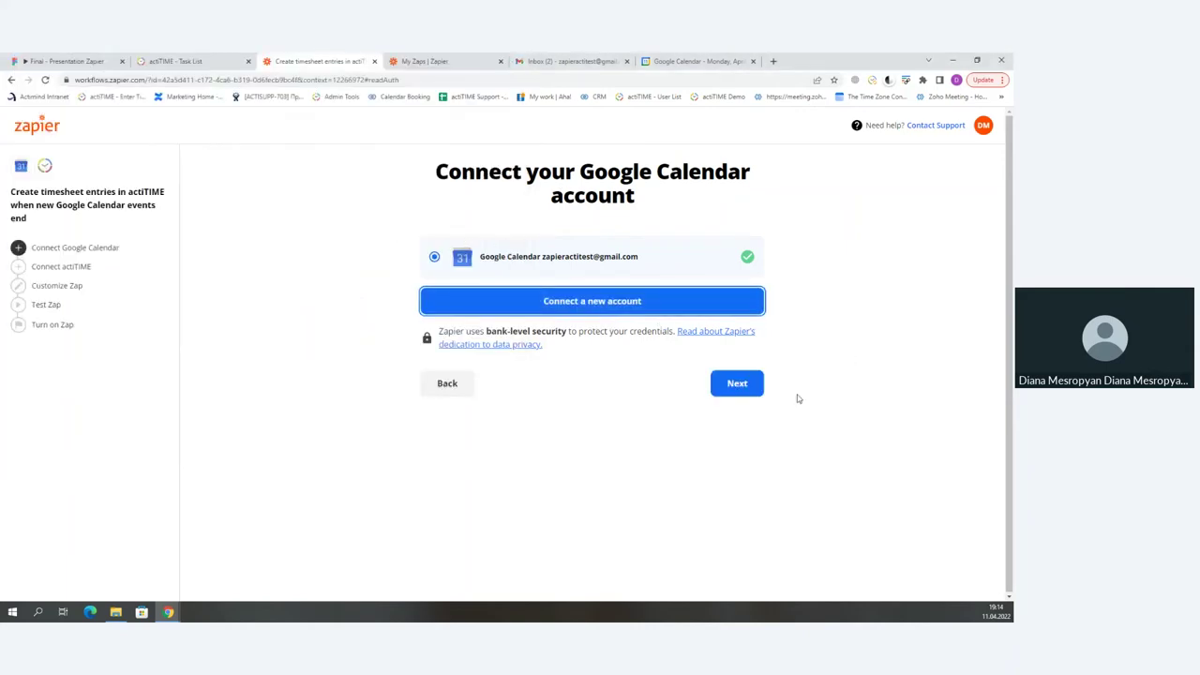
click(734, 387)
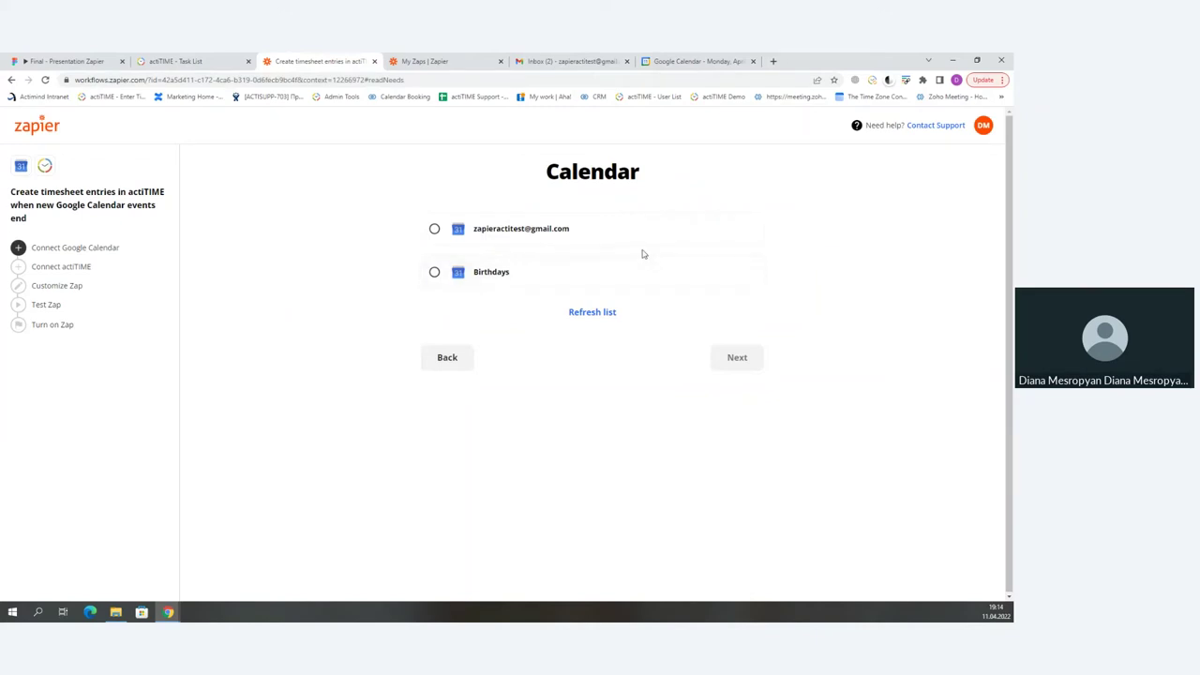
click(434, 230)
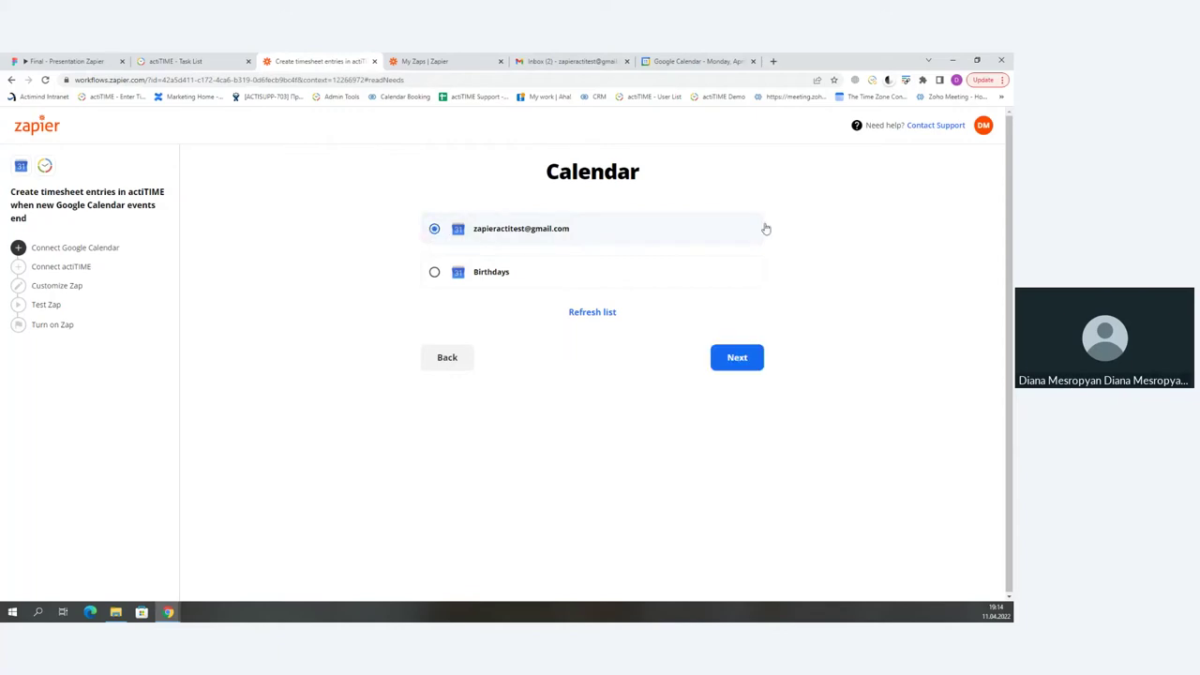
click(738, 359)
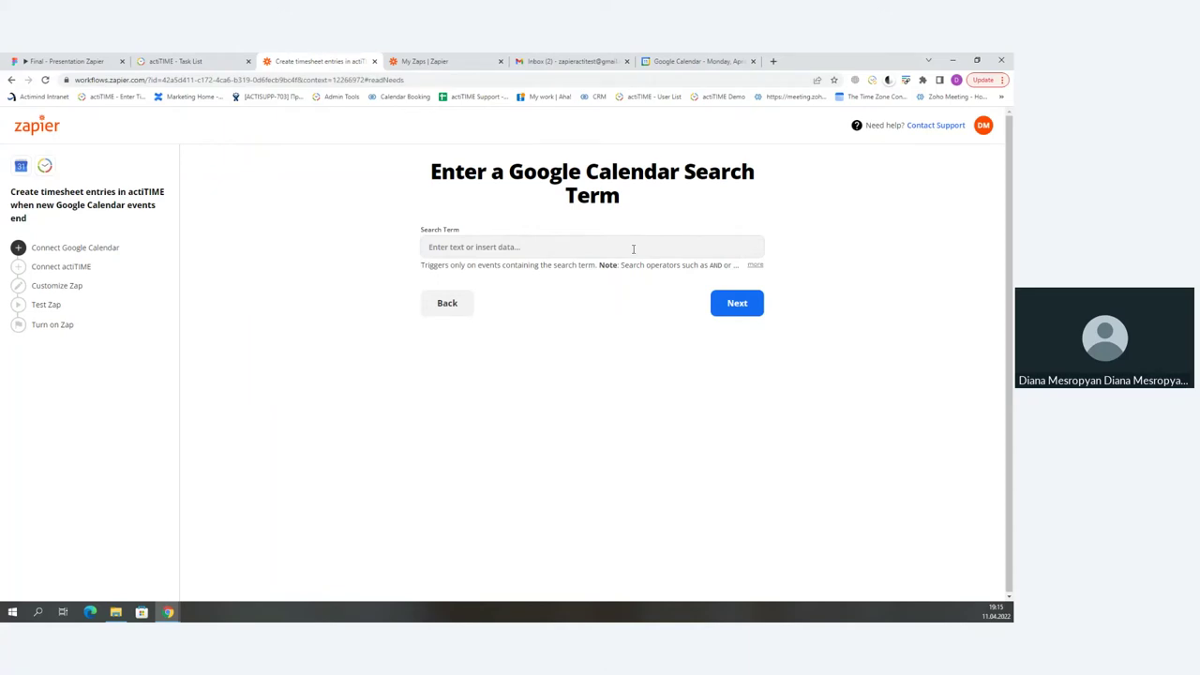
Step: Set the Google Calendar search term to "Internal Meeting" and continue to the actiTIME connection
click(633, 248)
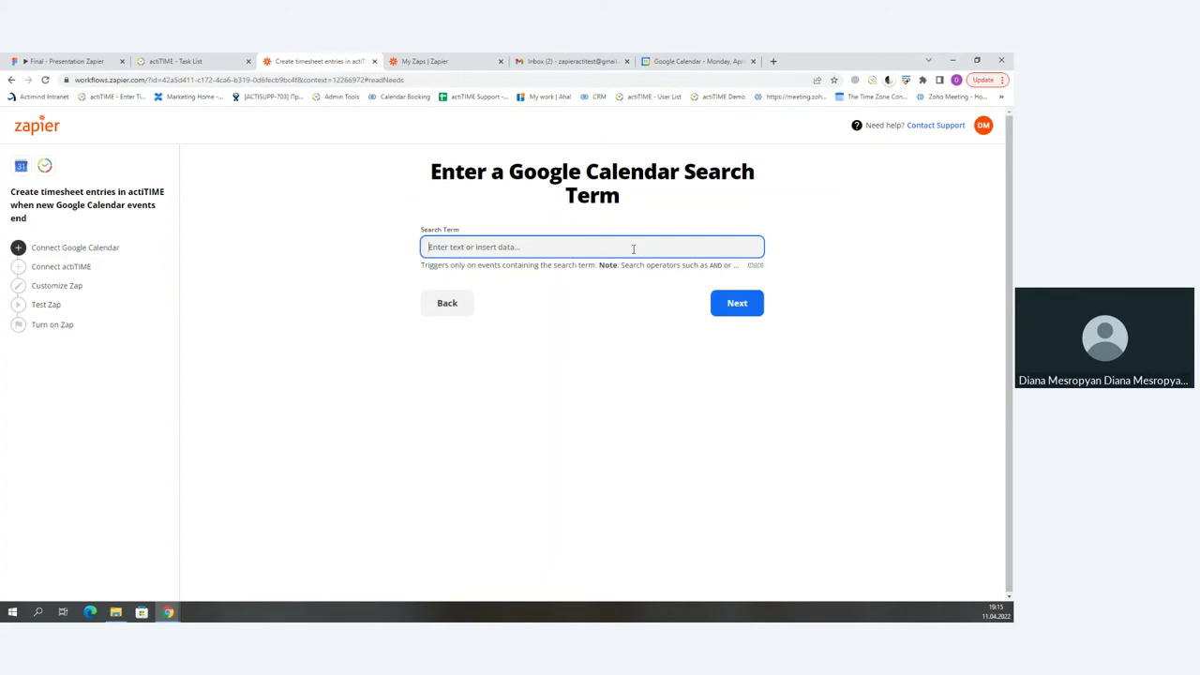
text(Internal Meeting)
click(738, 304)
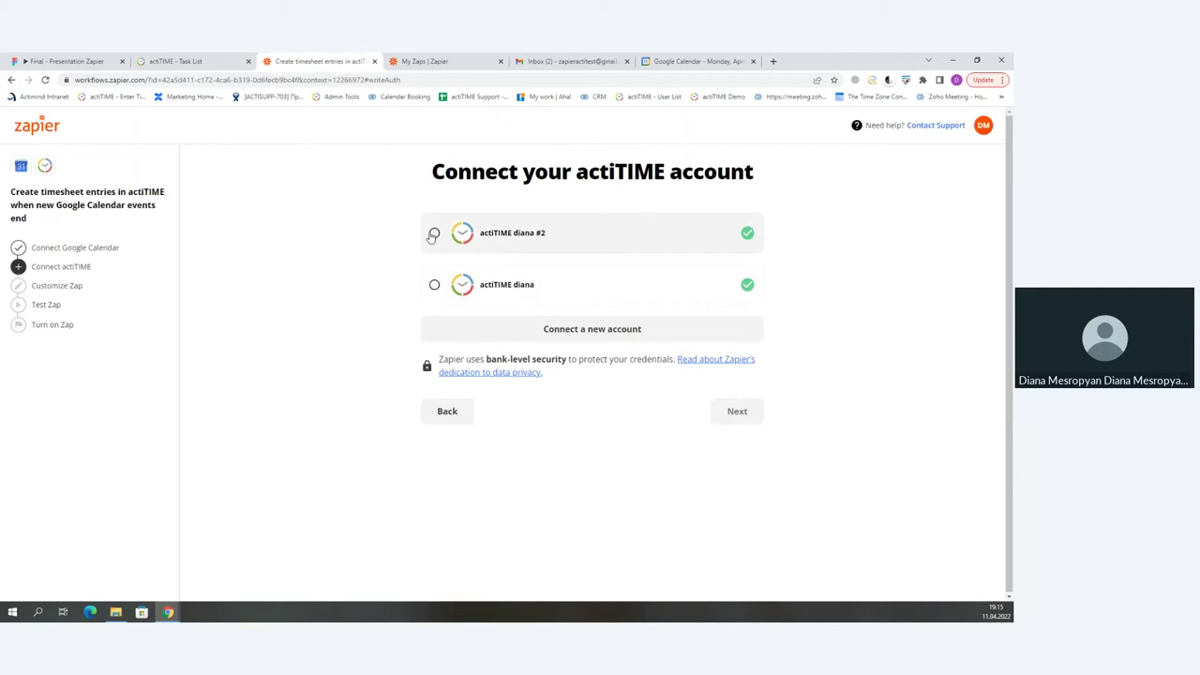
click(545, 330)
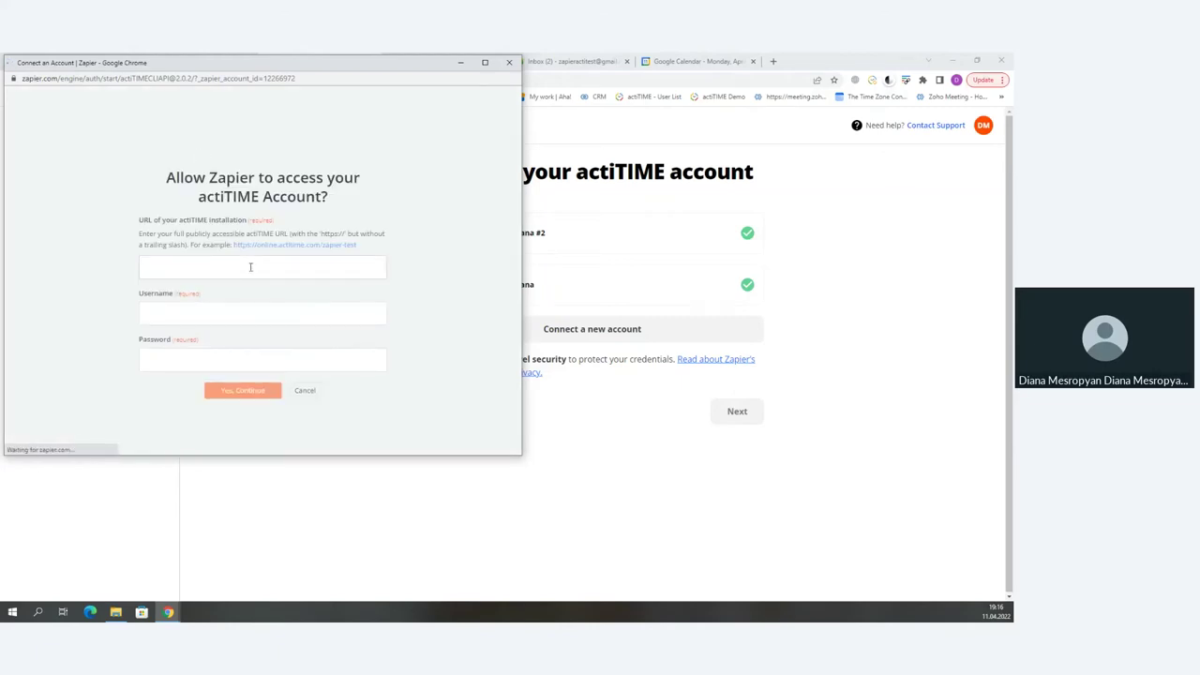
click(250, 268)
text(https://online.ac)
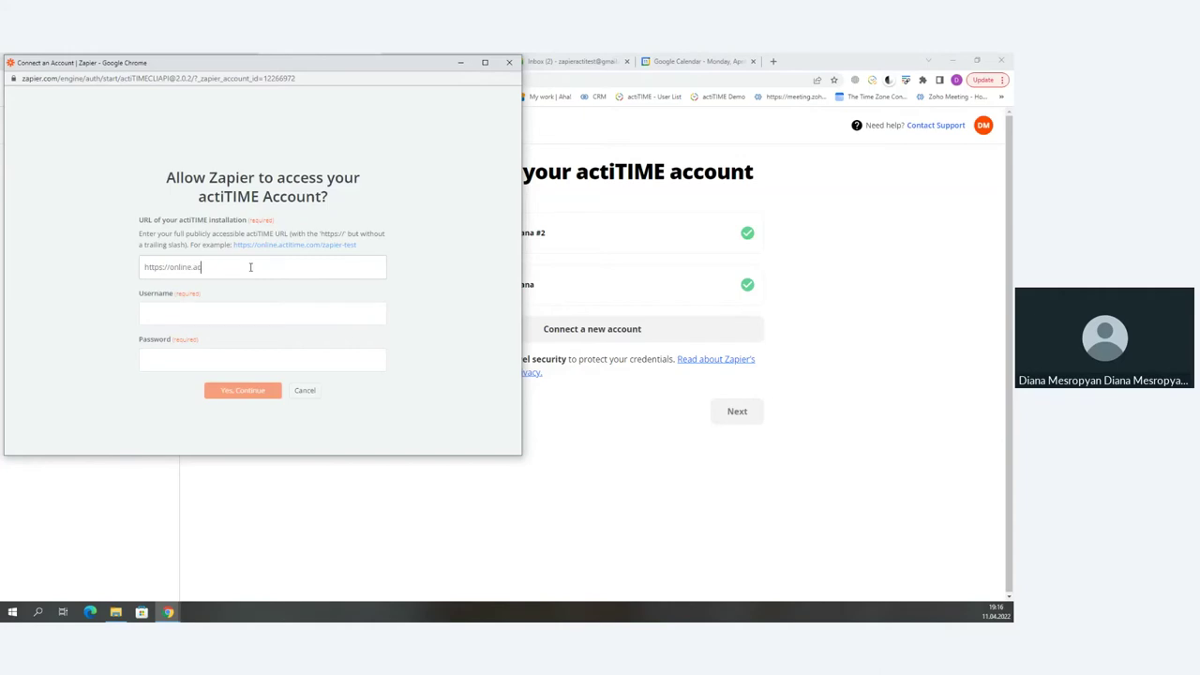
text(titime.com/mycompany)
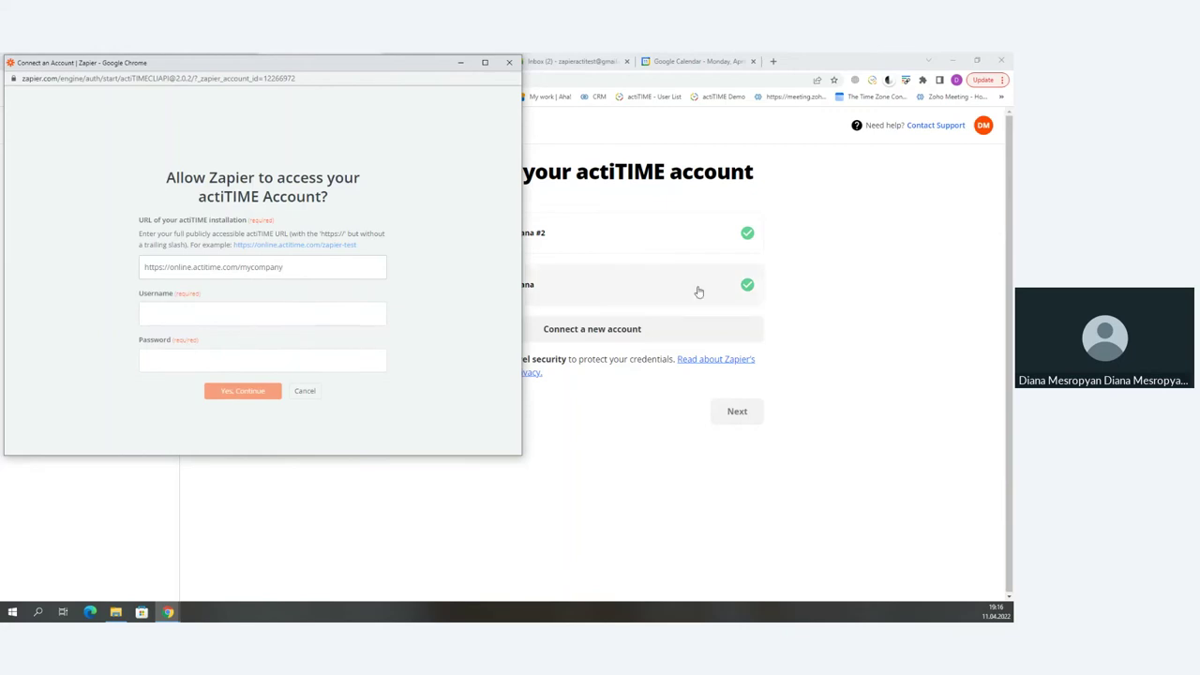
click(509, 62)
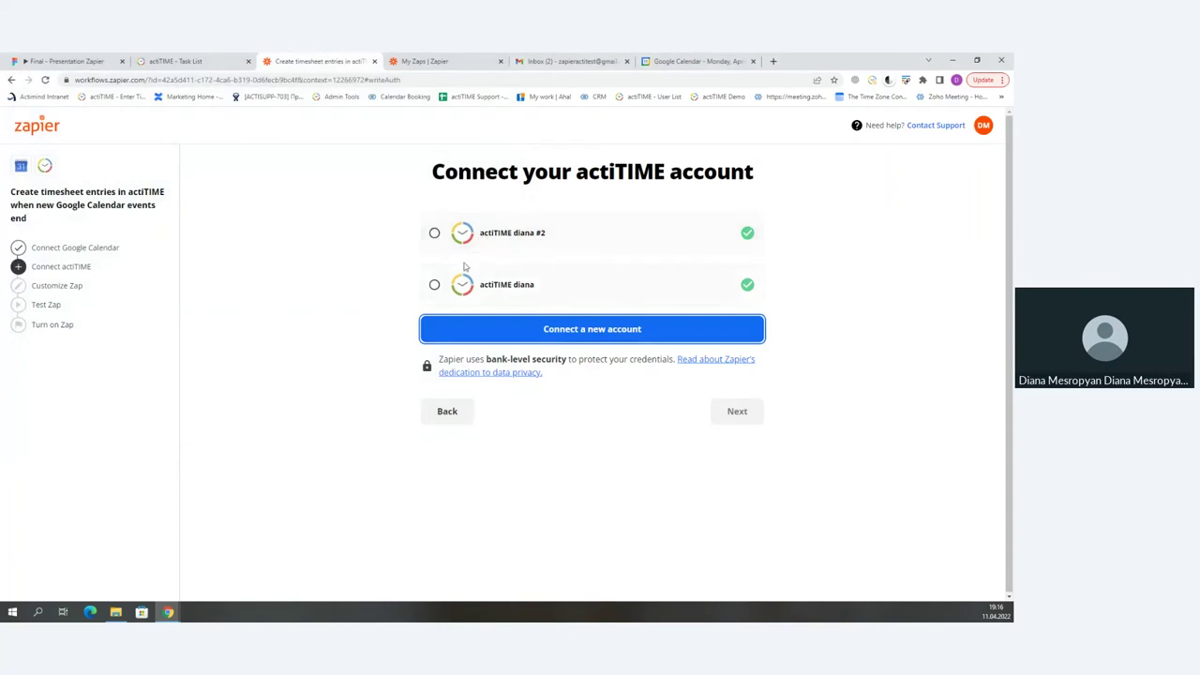
Step: Use the saved actiTIME account marked #2 and choose the first listed user to track working time for
click(436, 232)
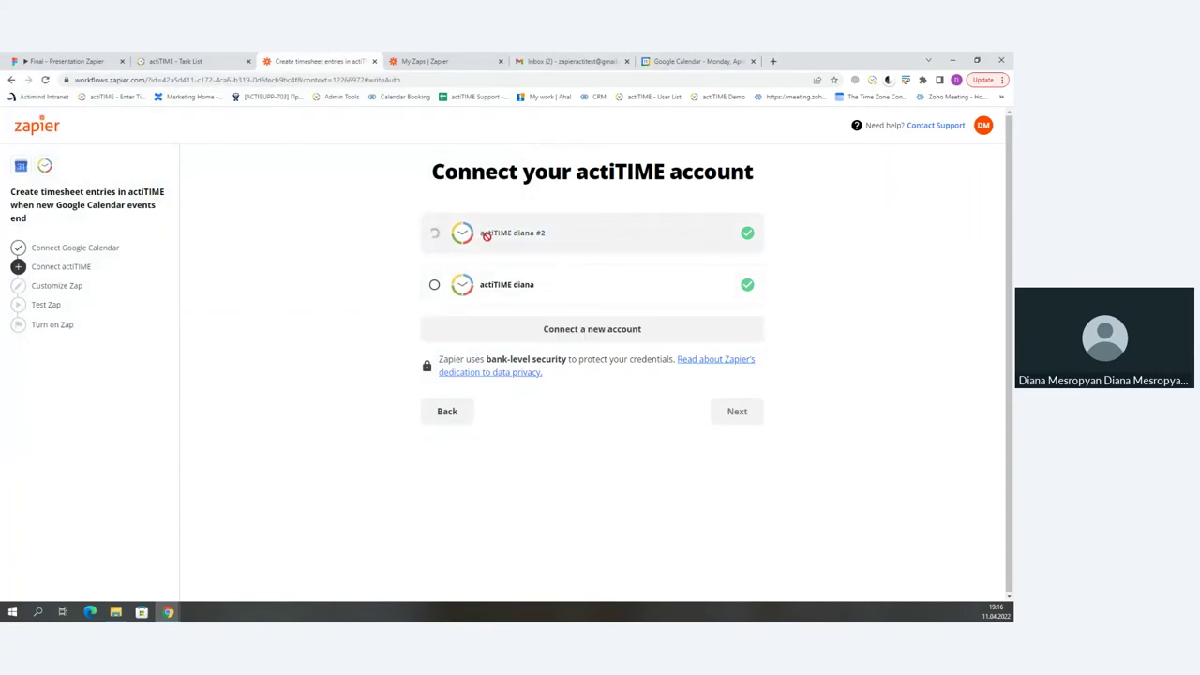
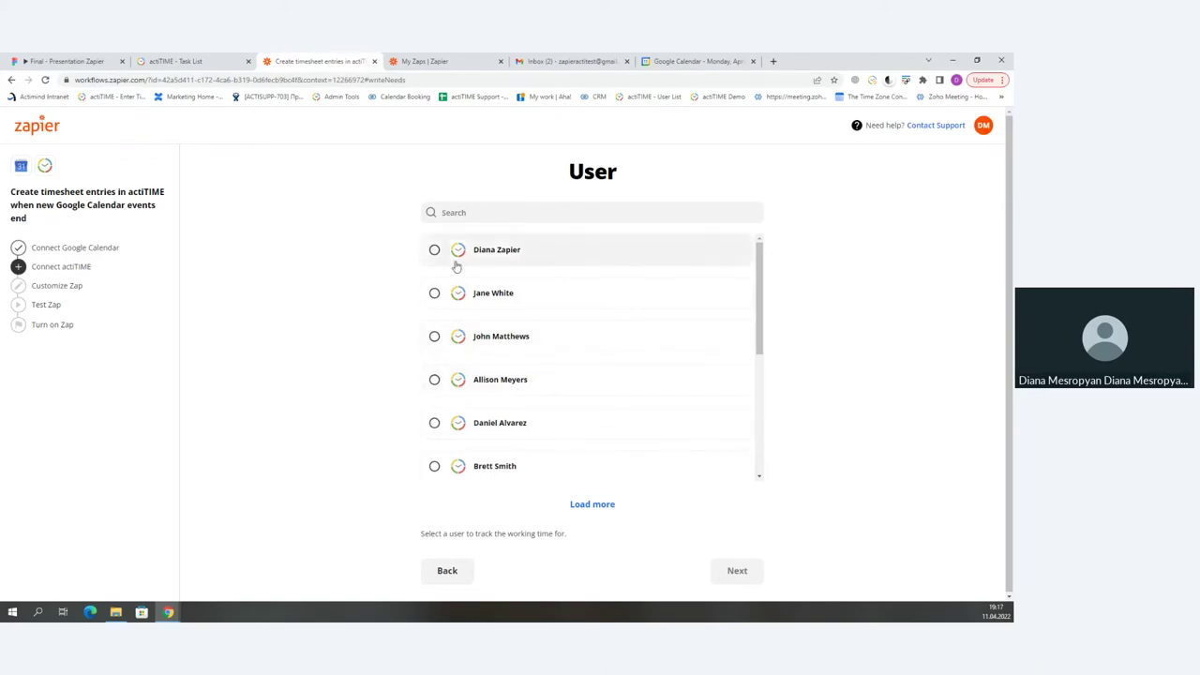
click(433, 251)
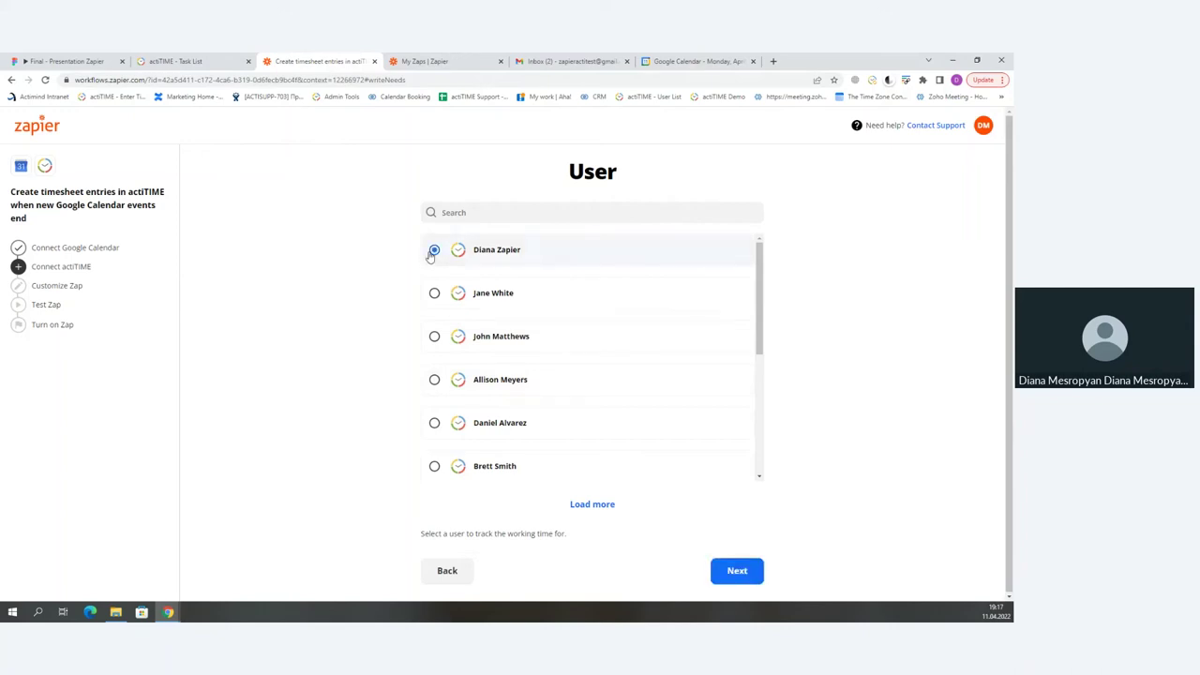
click(739, 571)
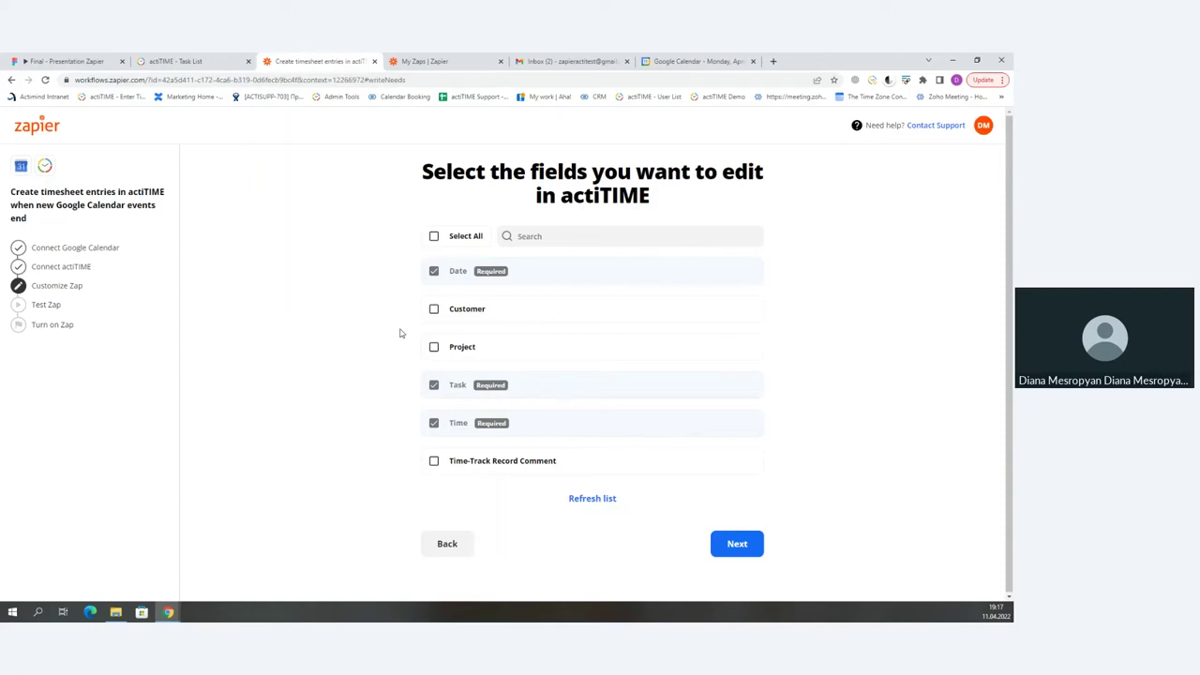
Step: Include the Customer, Project and Time-Track Record Comment fields for editing in actiTIME and proceed to field mapping
click(433, 310)
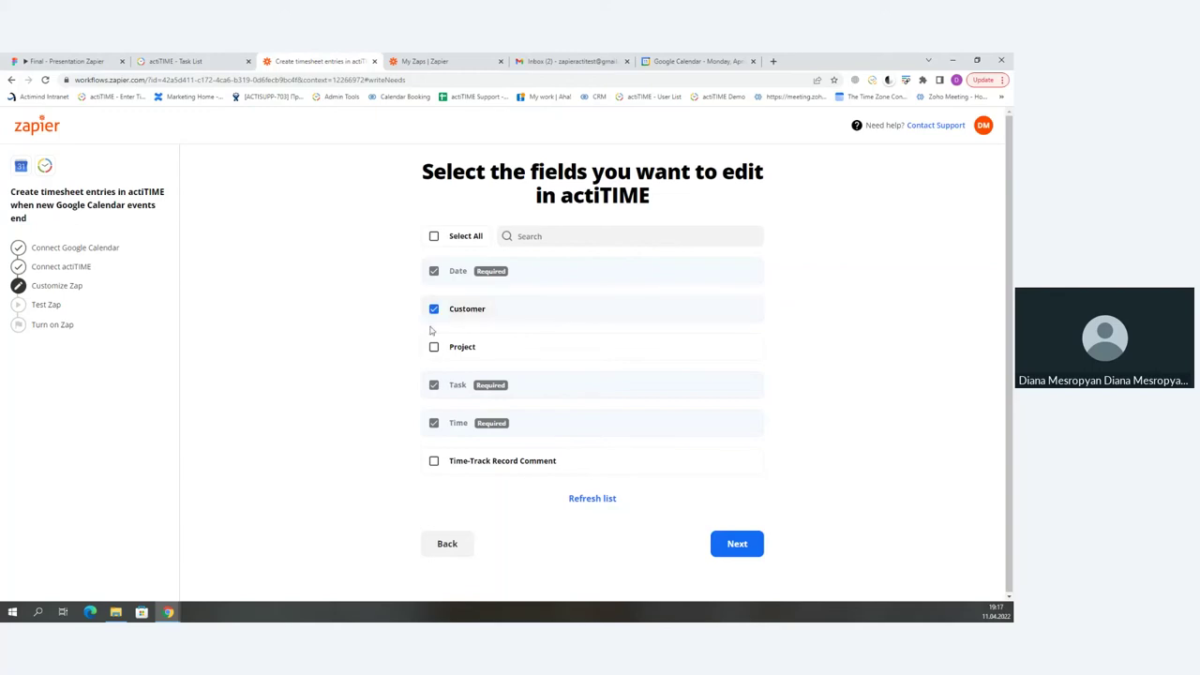
click(433, 347)
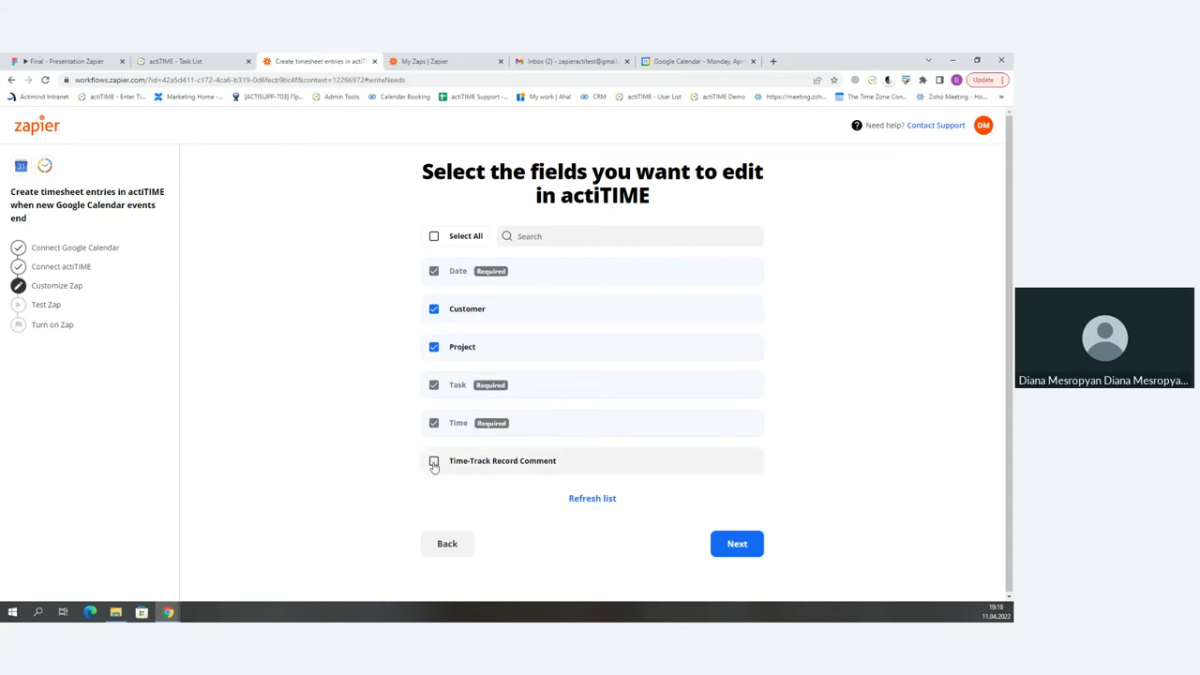
click(434, 462)
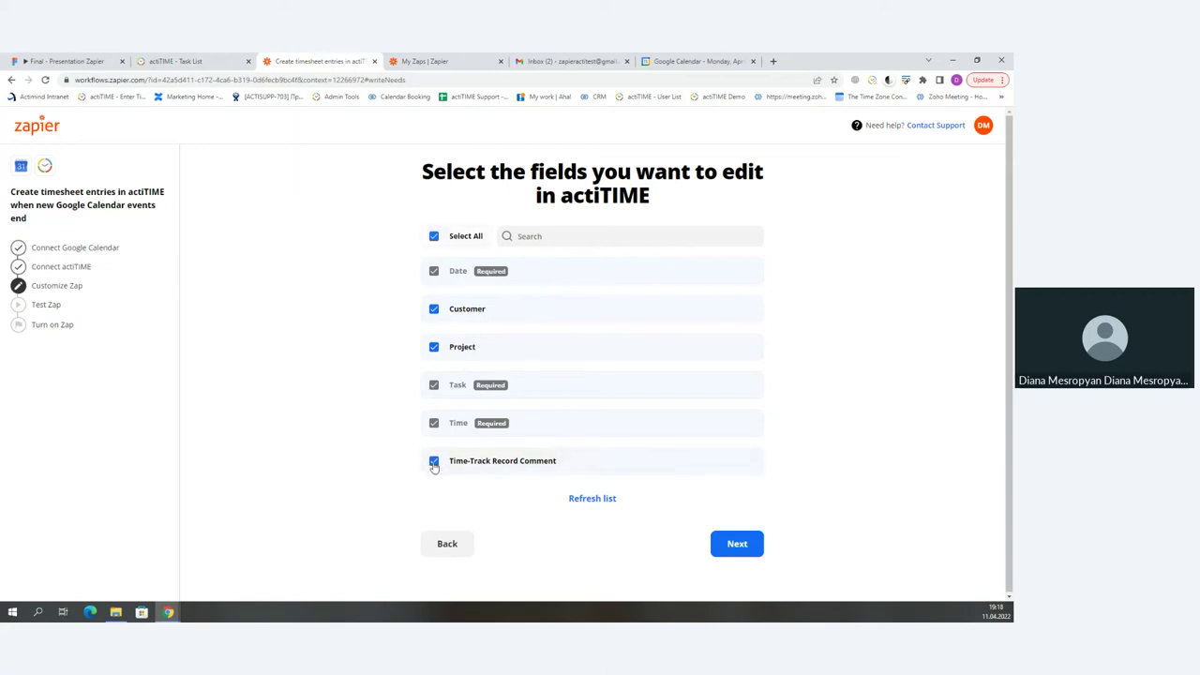
click(753, 554)
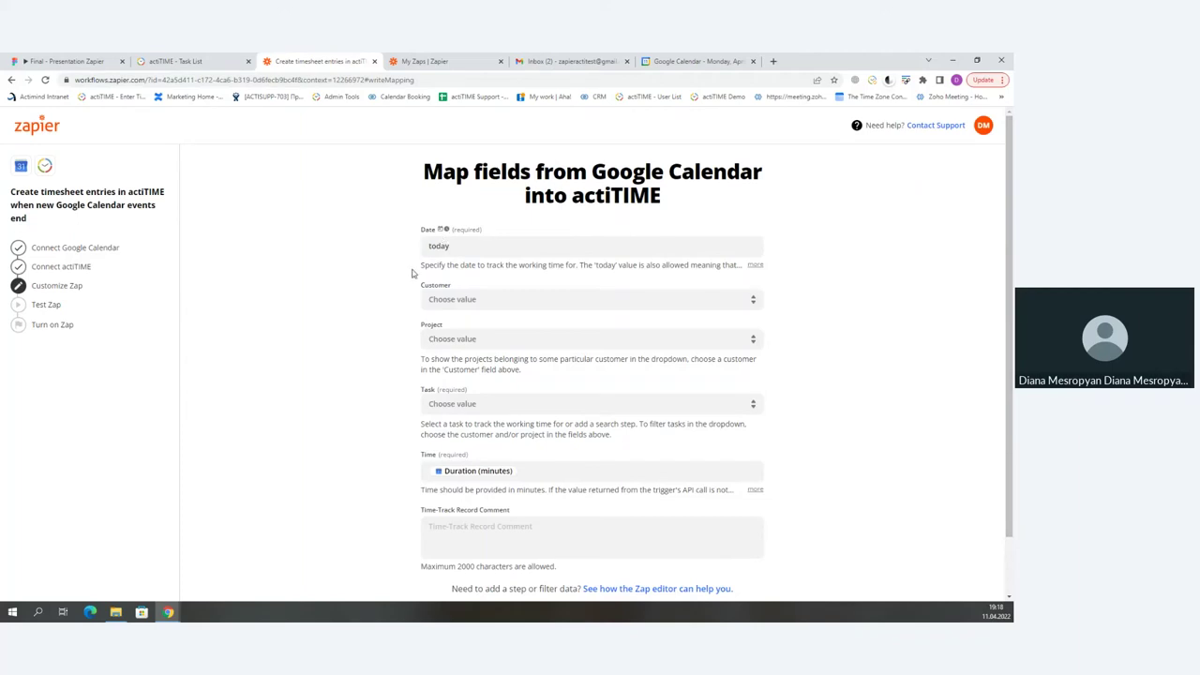
Step: Map the time entry to customer "Our company", project "Management" and task "Meetings"
click(436, 301)
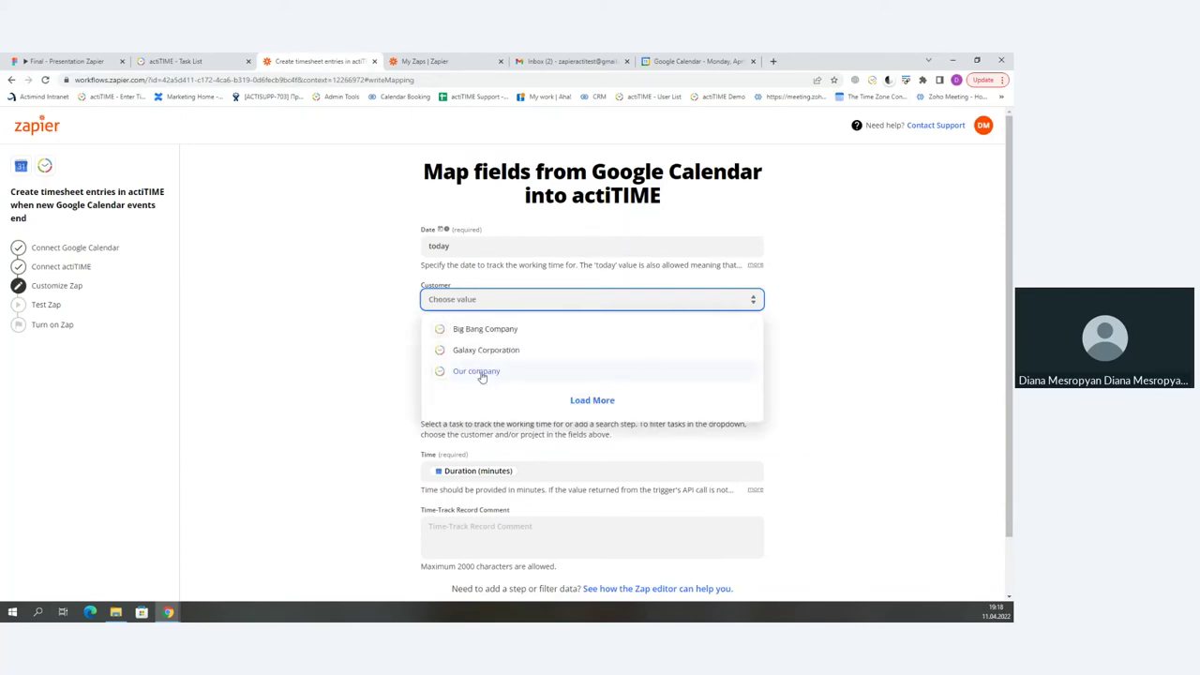
click(478, 372)
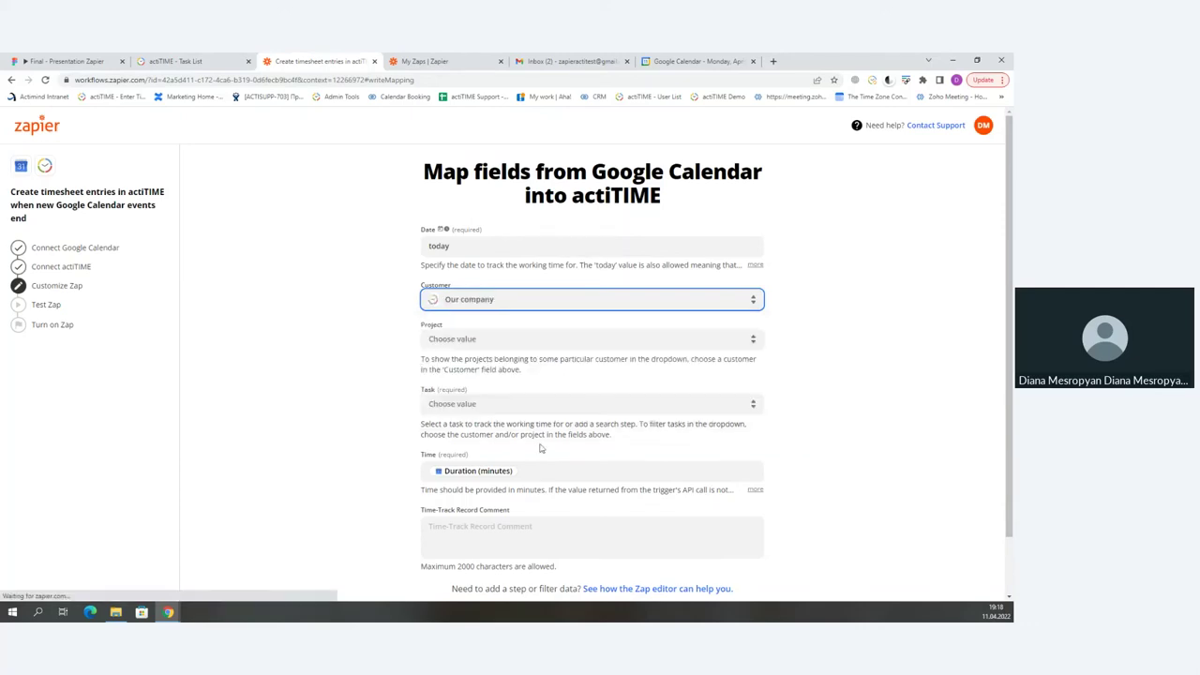
click(493, 339)
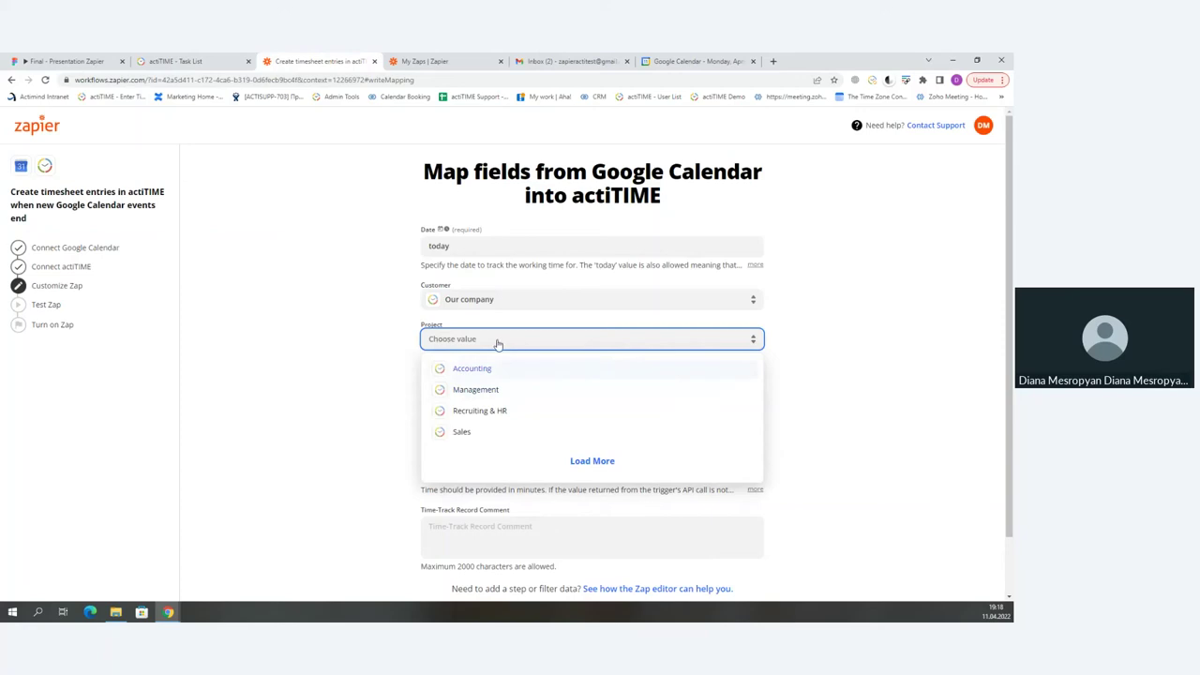
click(549, 392)
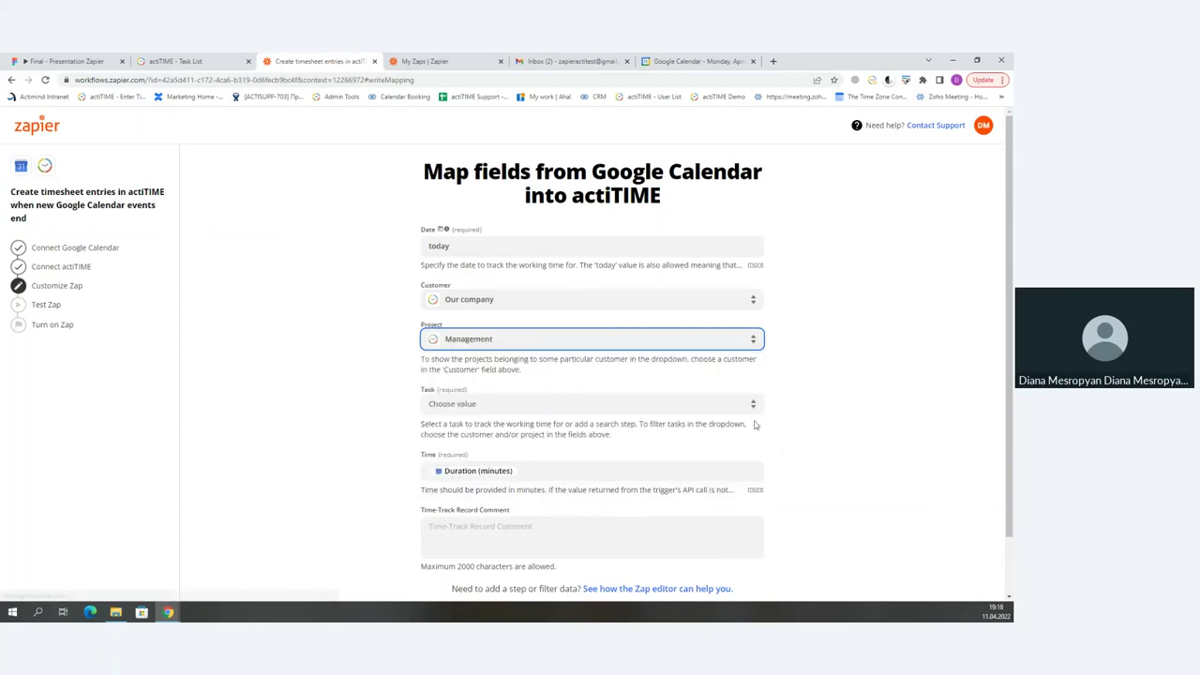
click(489, 407)
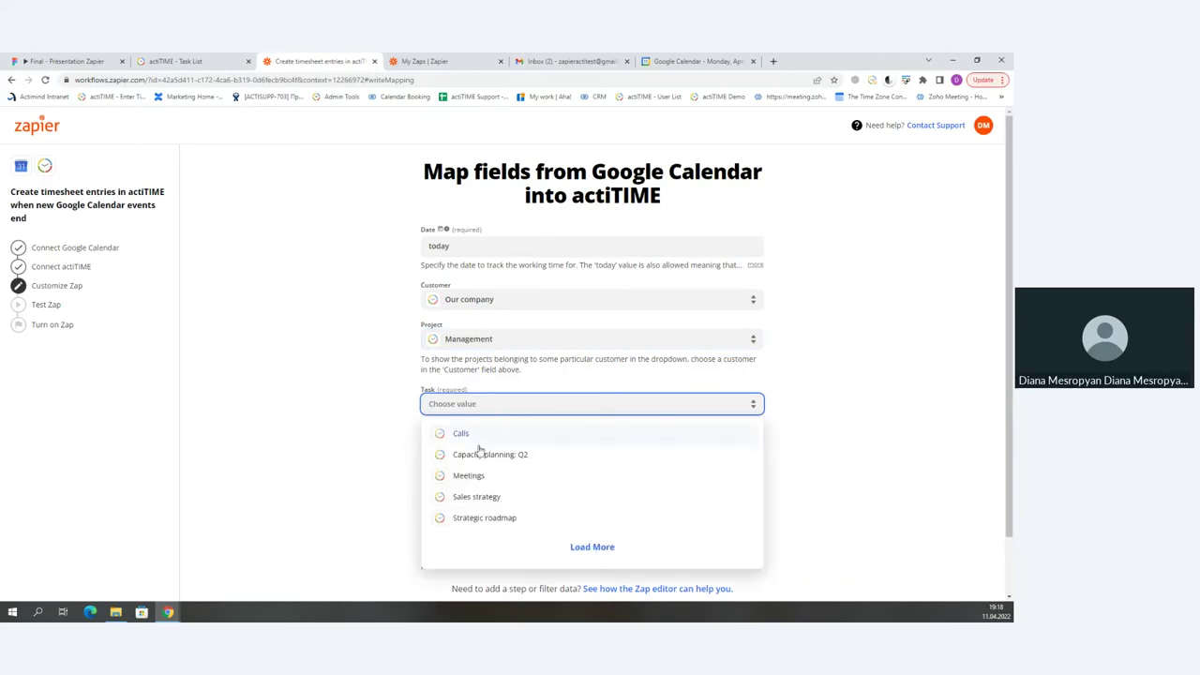
click(469, 476)
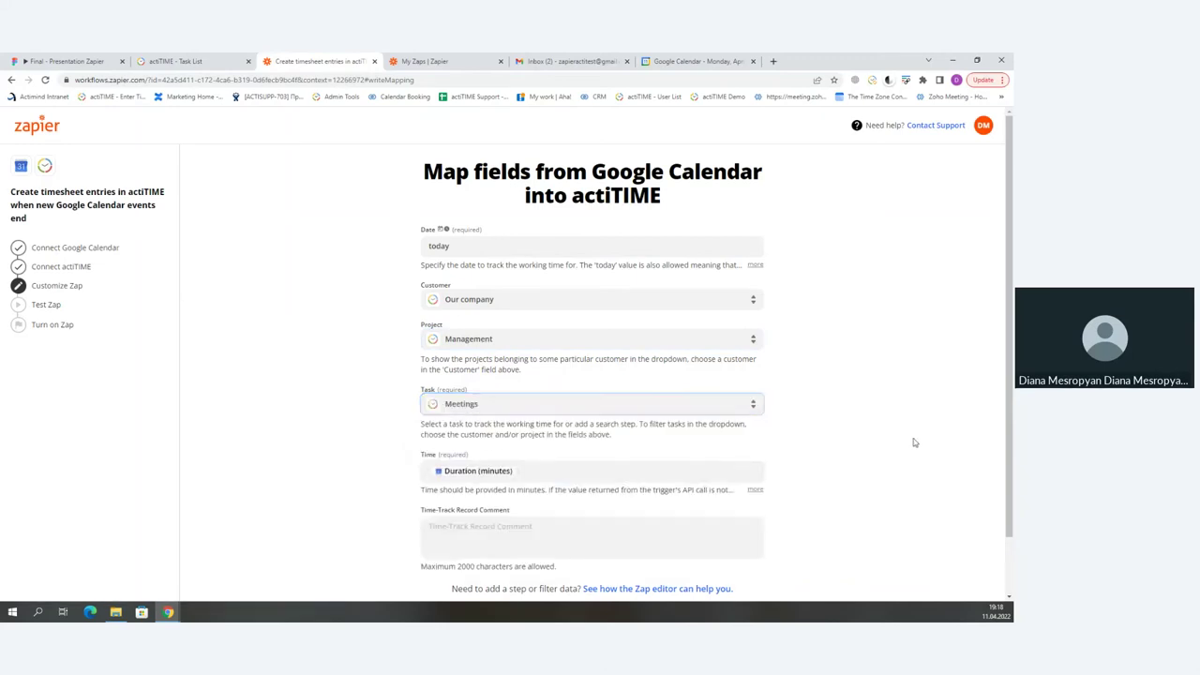
Step: Clear the Time field and map it to the Google Calendar event's Duration (minutes), found by searching the elements for "dur"
scroll(915, 442, down, 2)
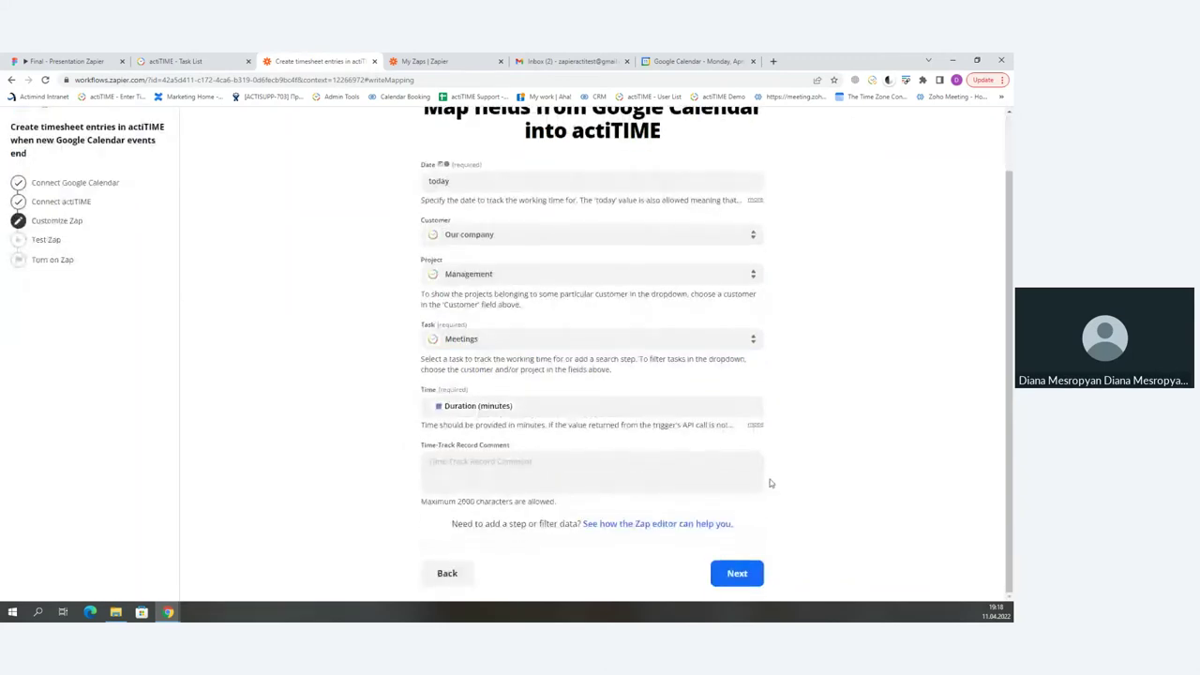
click(535, 469)
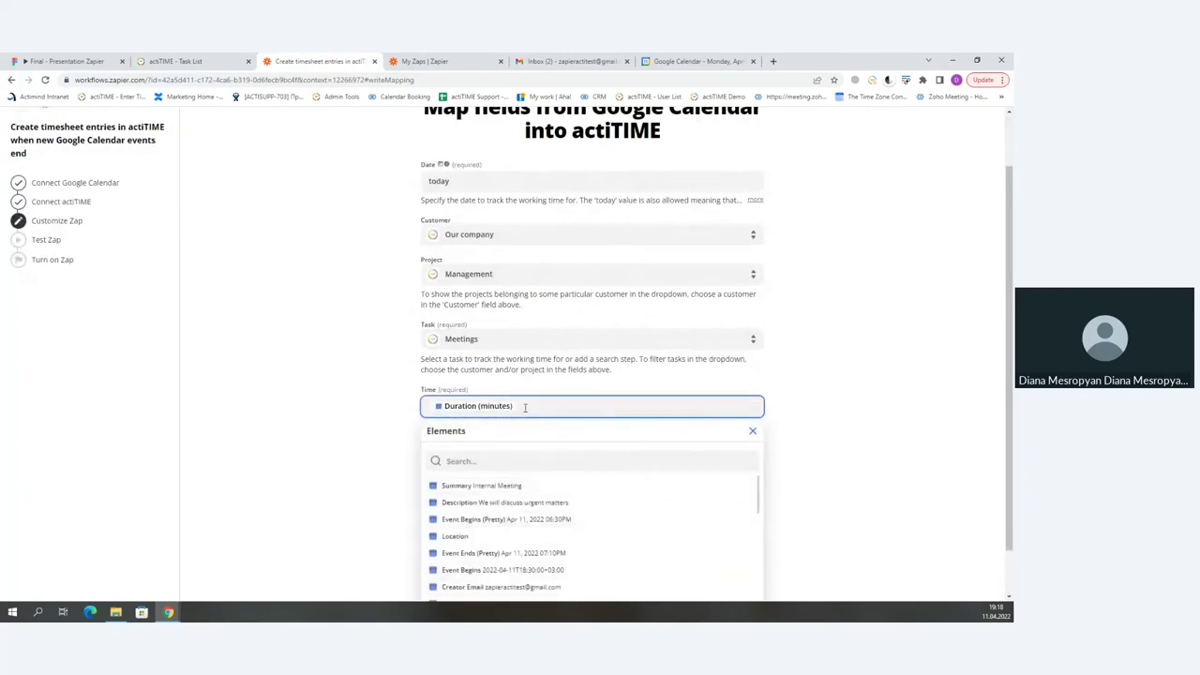
key(BackSpace)
click(496, 456)
text(d)
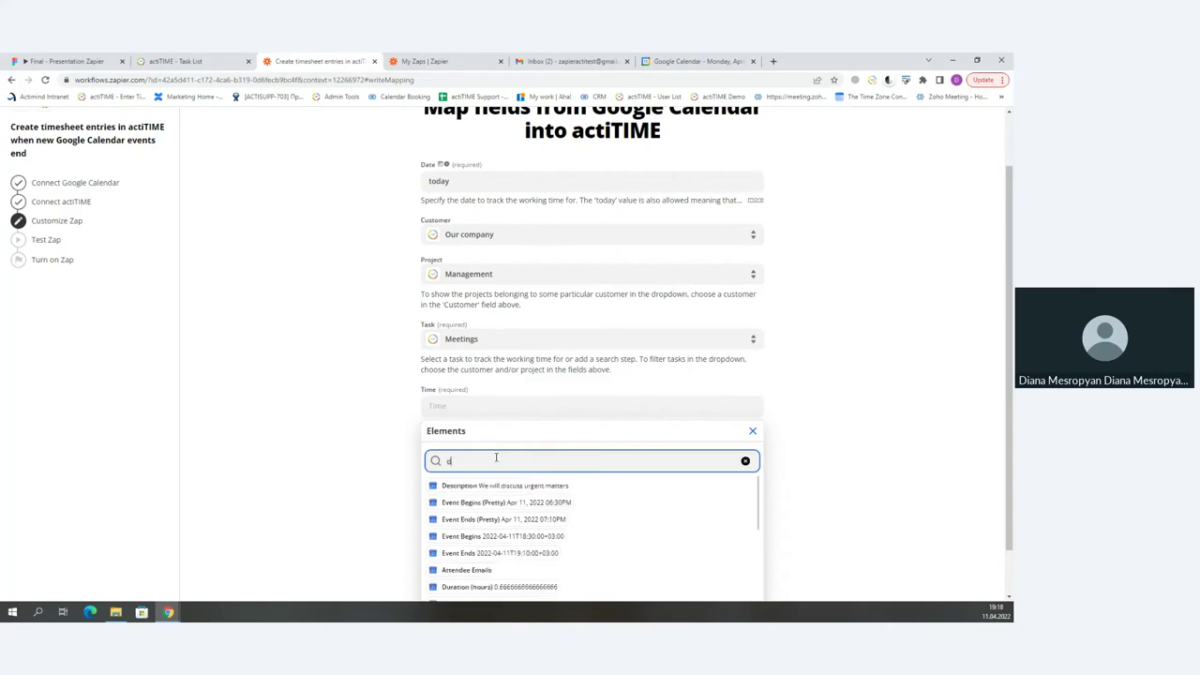
text(ur)
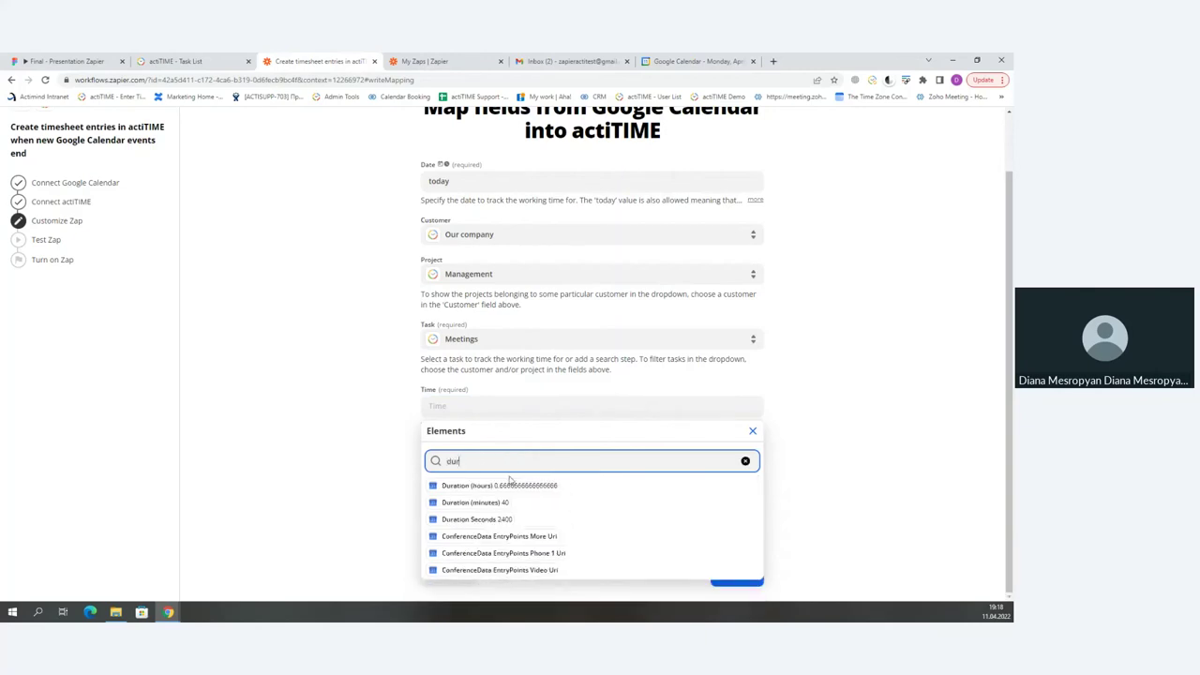
click(485, 504)
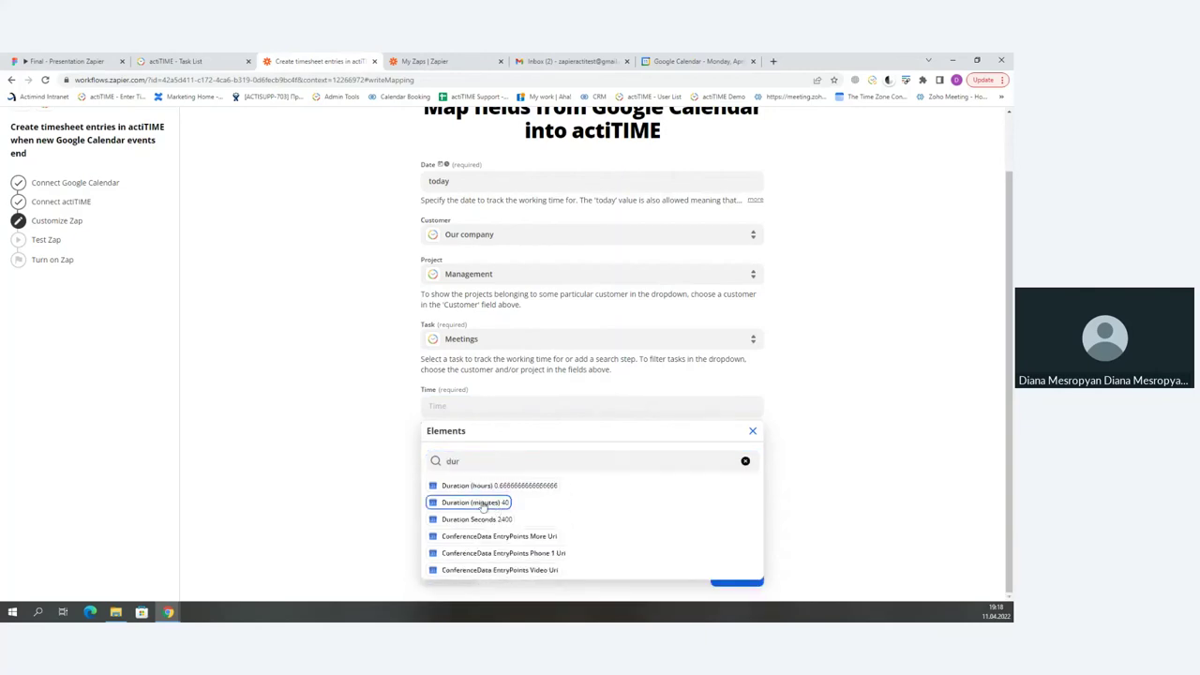
click(906, 394)
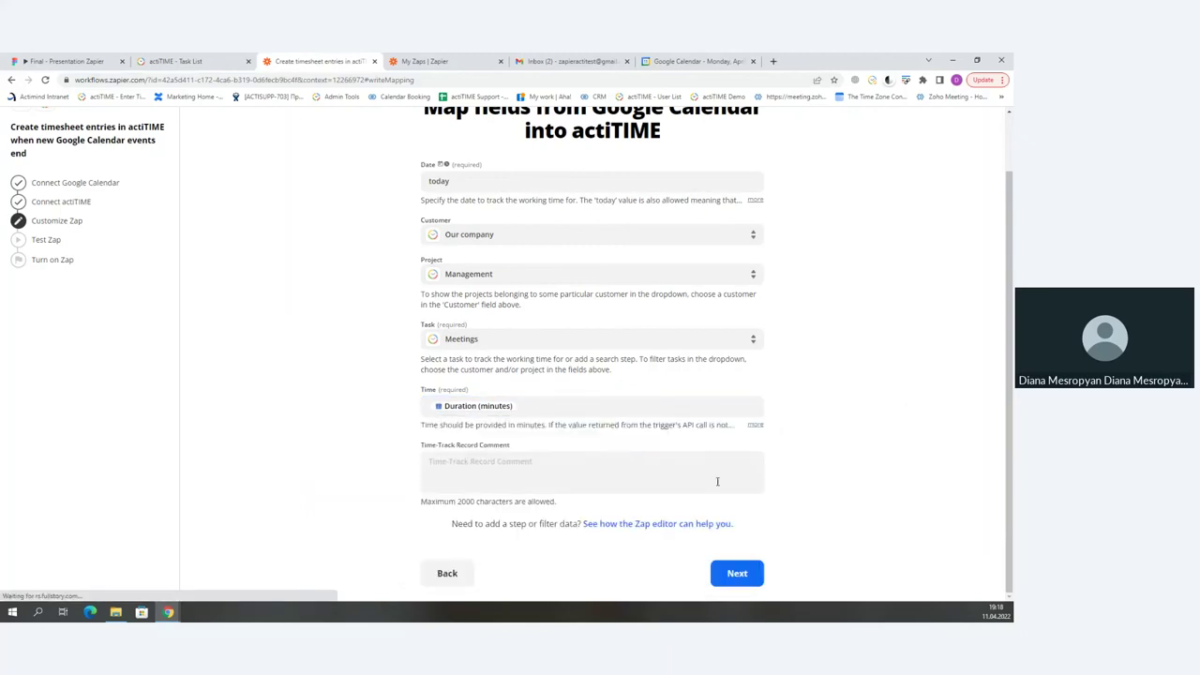
Step: Map the Time-Track Record Comment to the calendar event's Description element
click(468, 463)
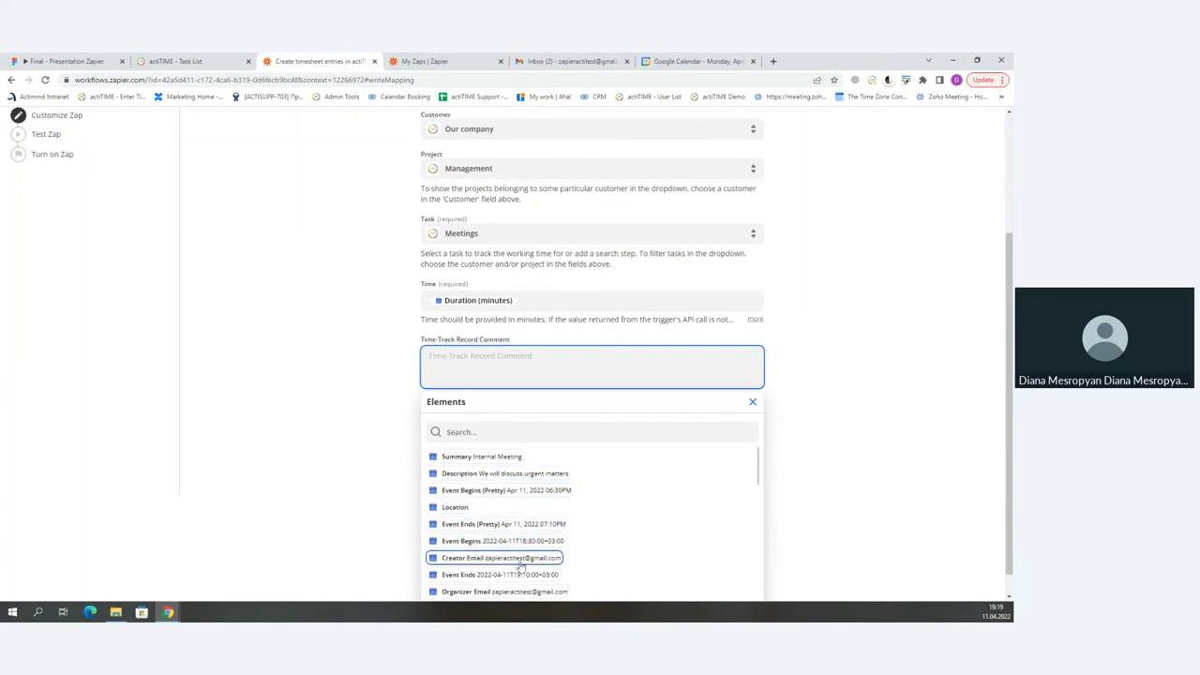
scroll(525, 544, down, 1)
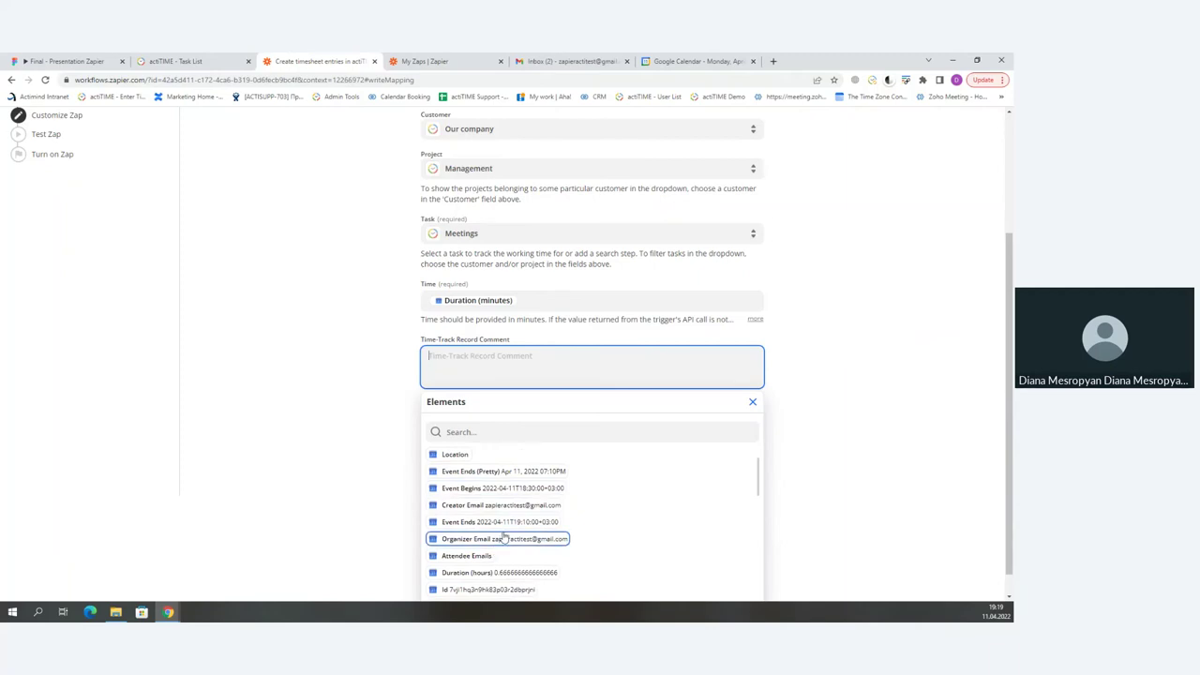
scroll(503, 541, down, 1)
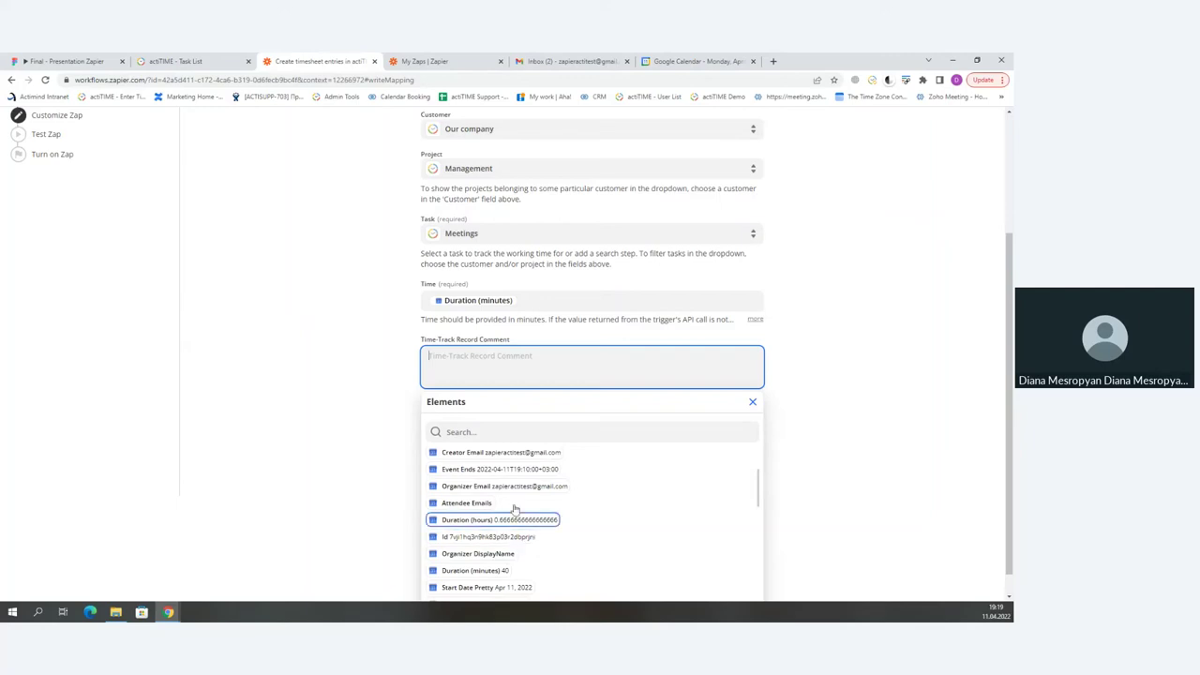
scroll(516, 506, up, 2)
scroll(518, 500, up, 1)
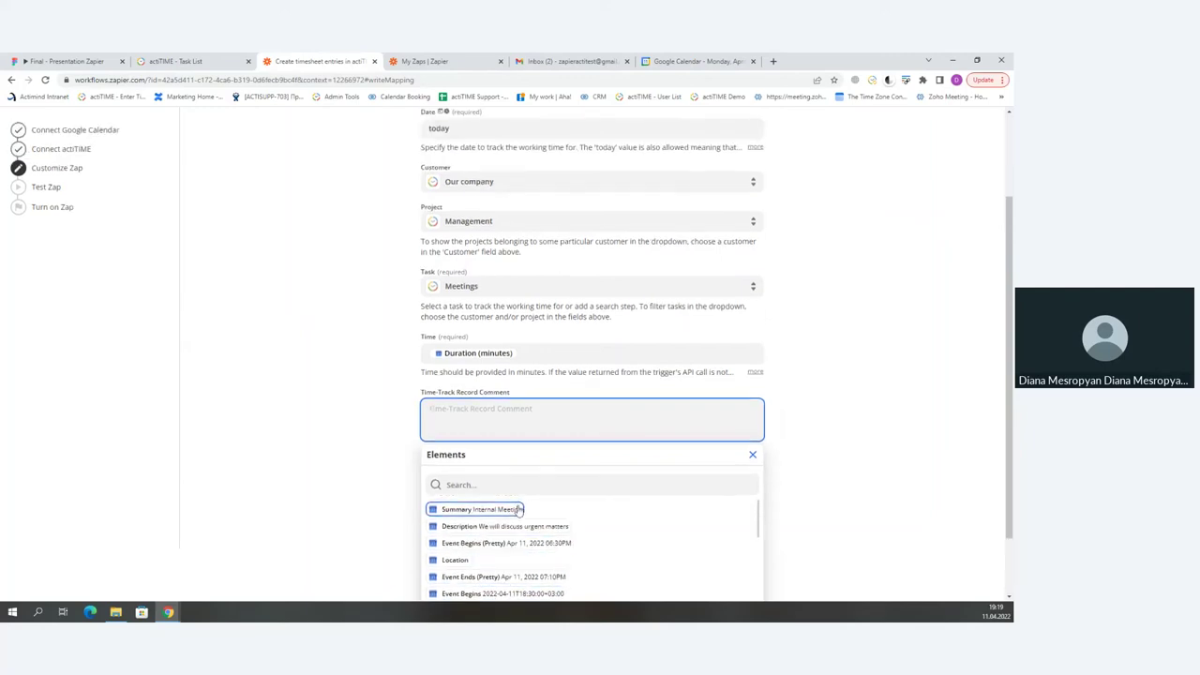
click(464, 532)
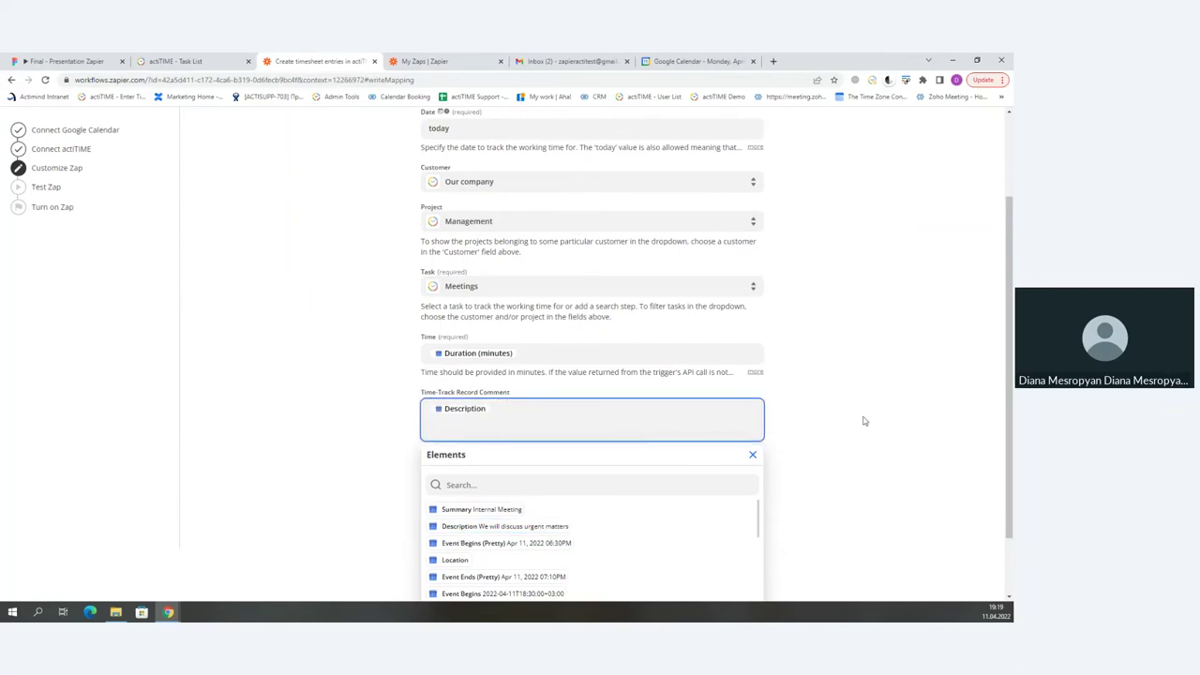
click(855, 415)
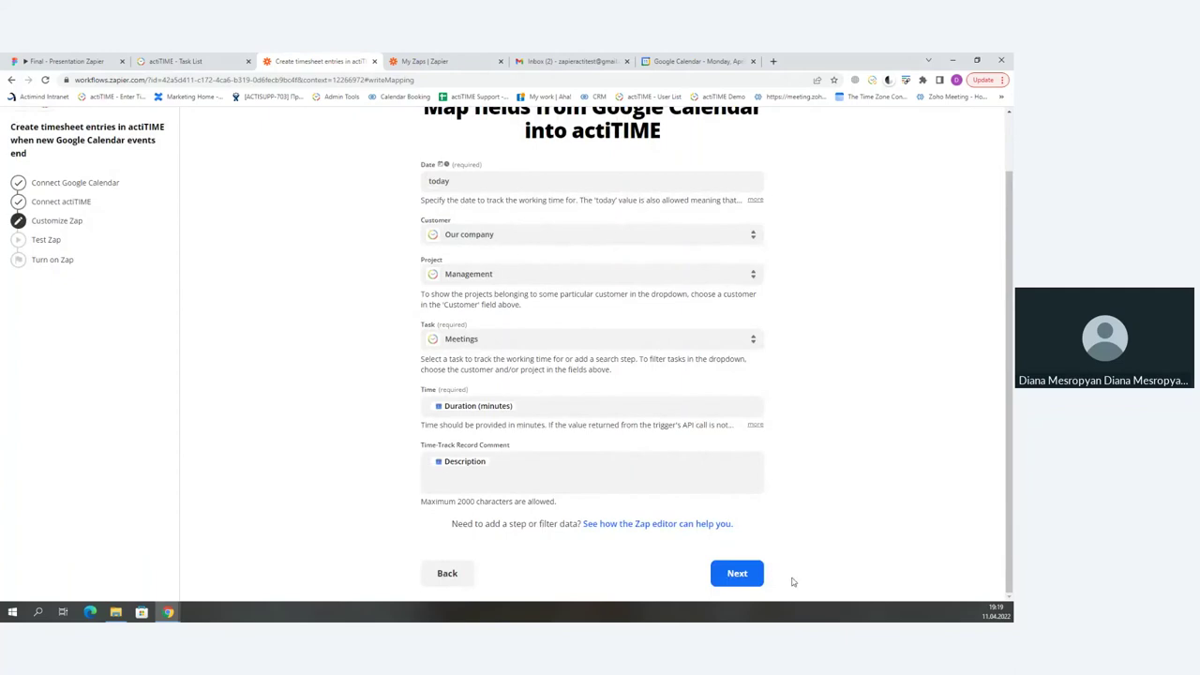
Step: Proceed from field mapping to the Zap test and send the test time-track record to actiTIME
click(735, 574)
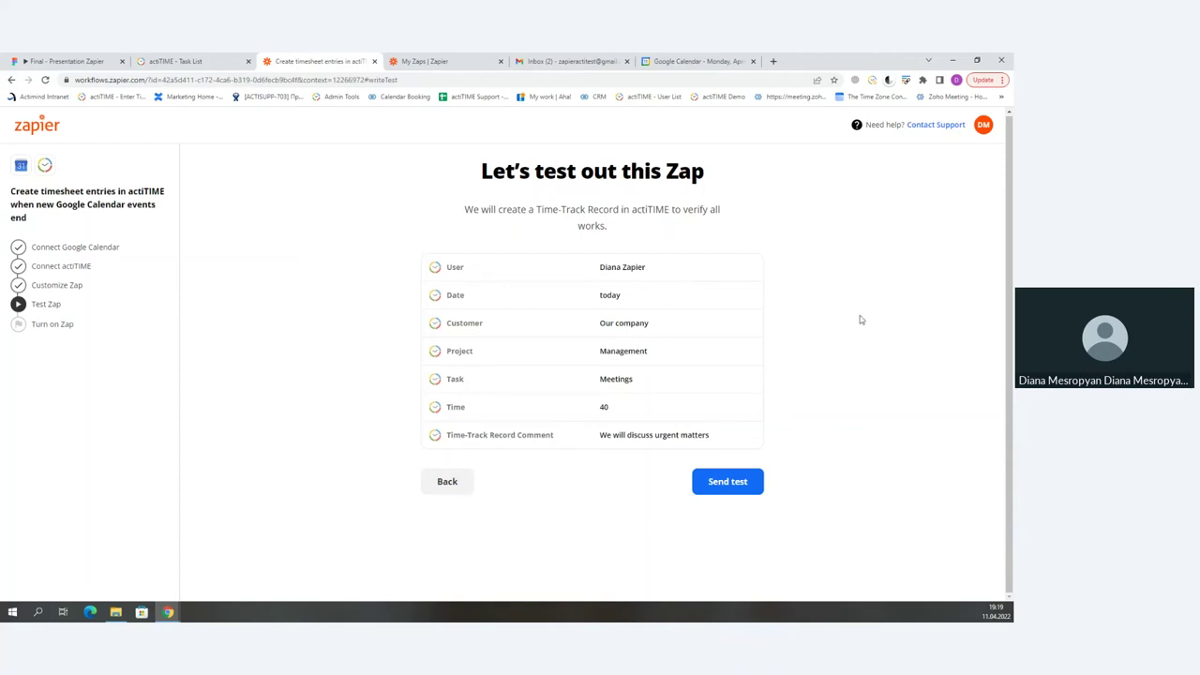
click(740, 486)
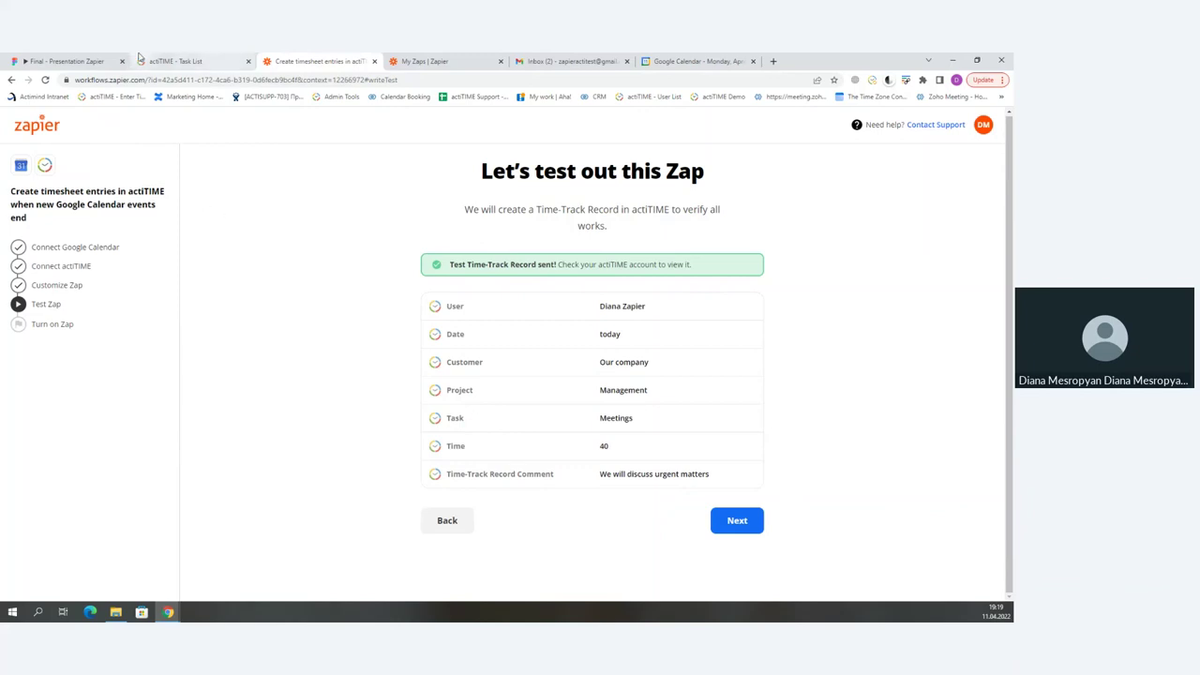
Step: Switch to actiTIME and check the reported time and comments of the Meetings task in the Management project
click(173, 59)
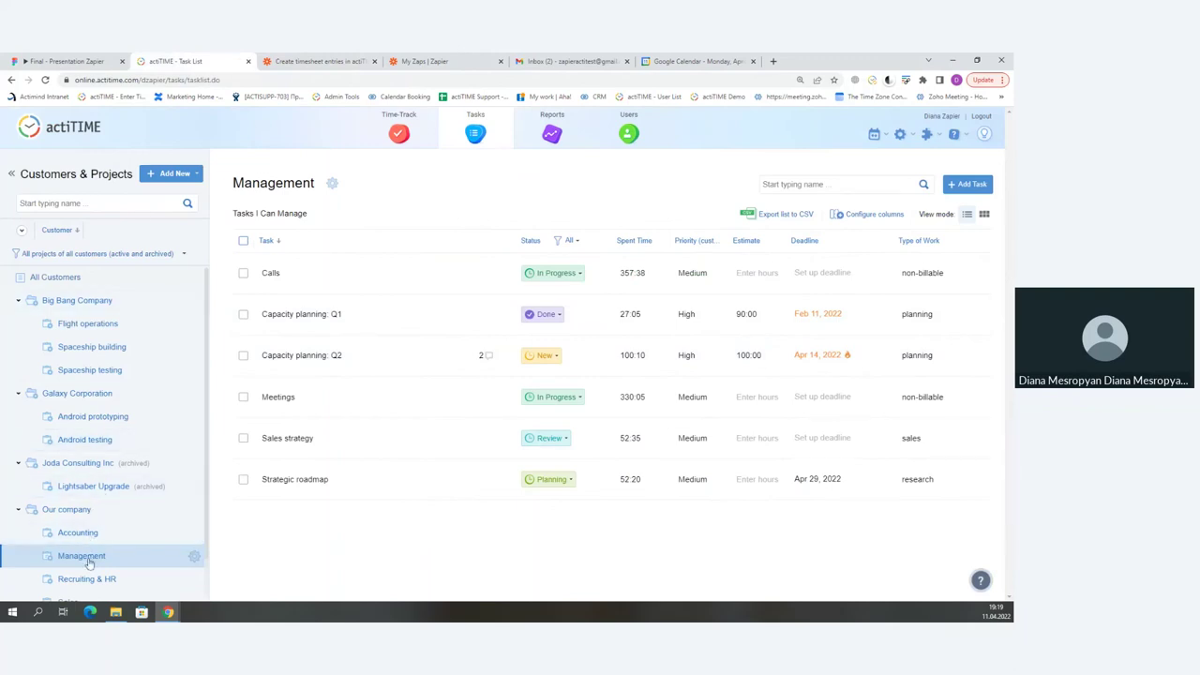
click(278, 396)
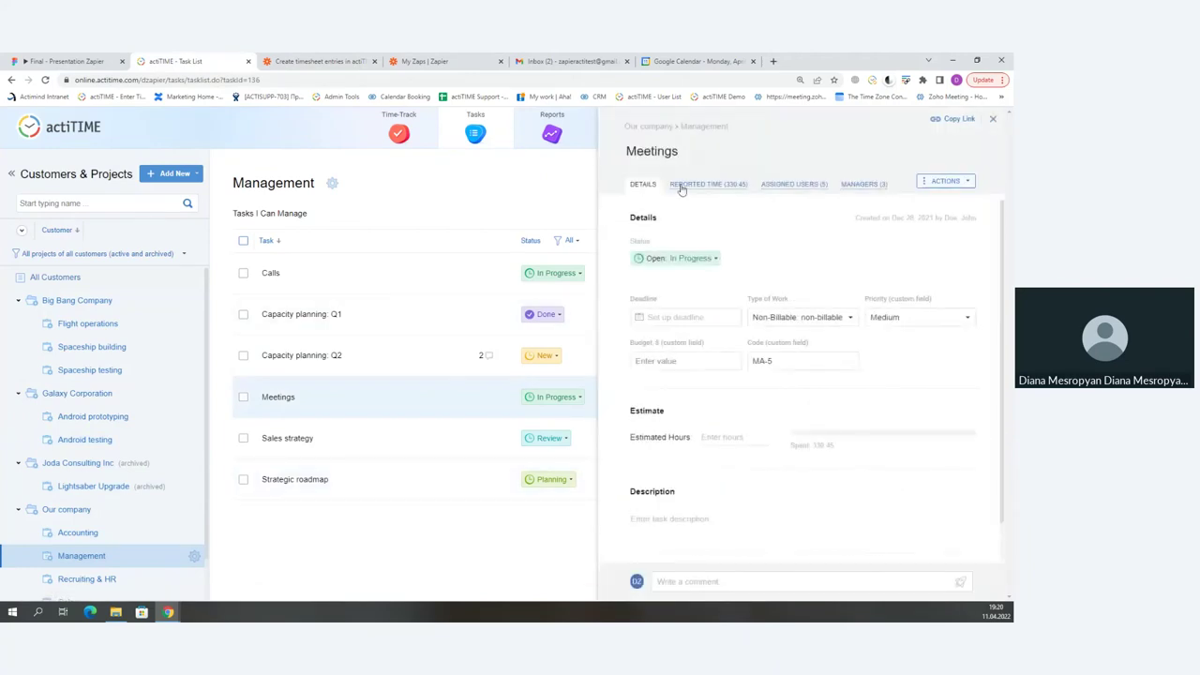
click(682, 186)
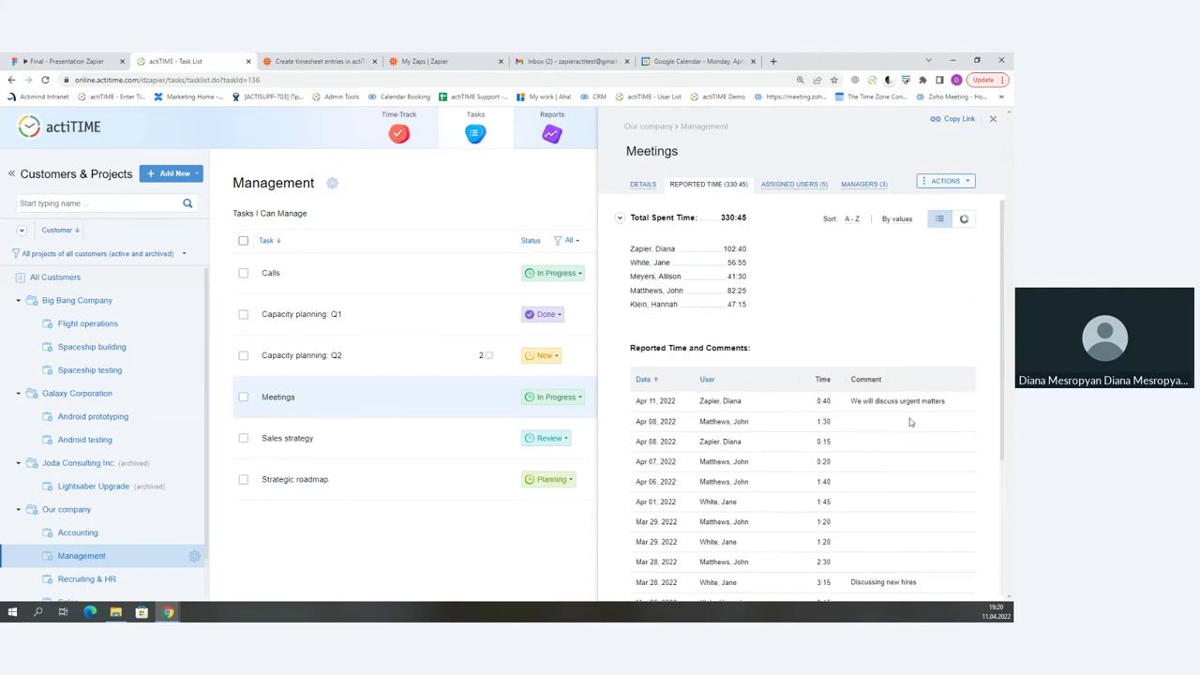
click(430, 159)
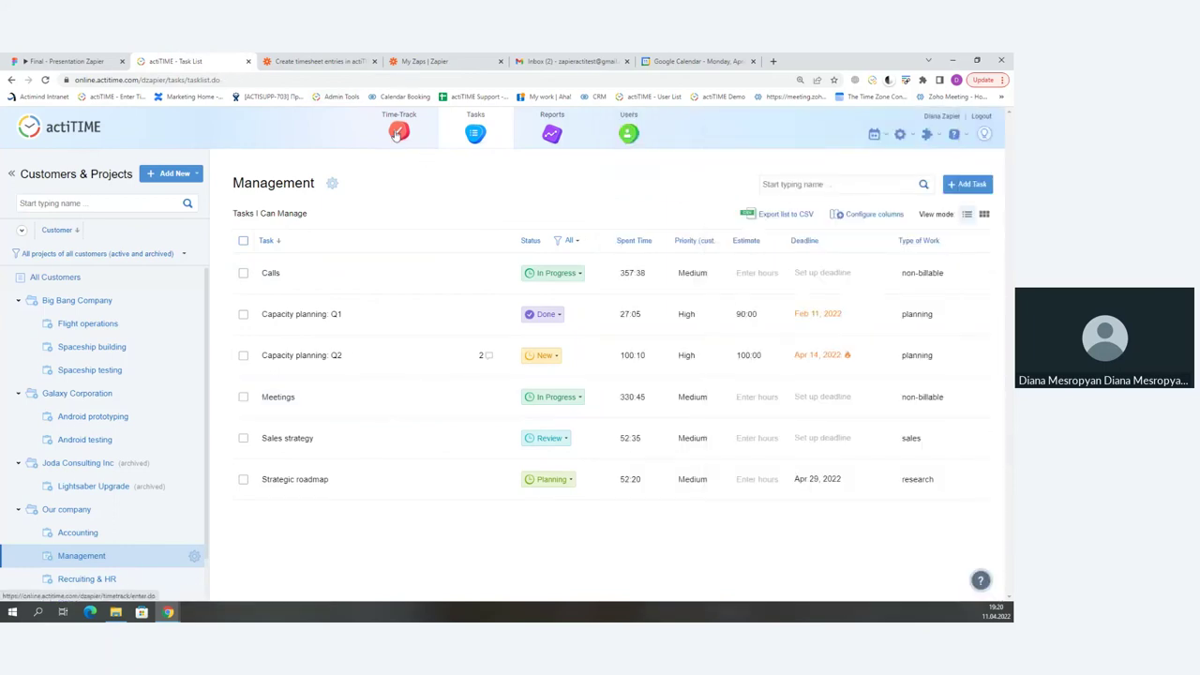
Step: Check the current week's time-track and read the note on Monday's Meetings entry
click(397, 133)
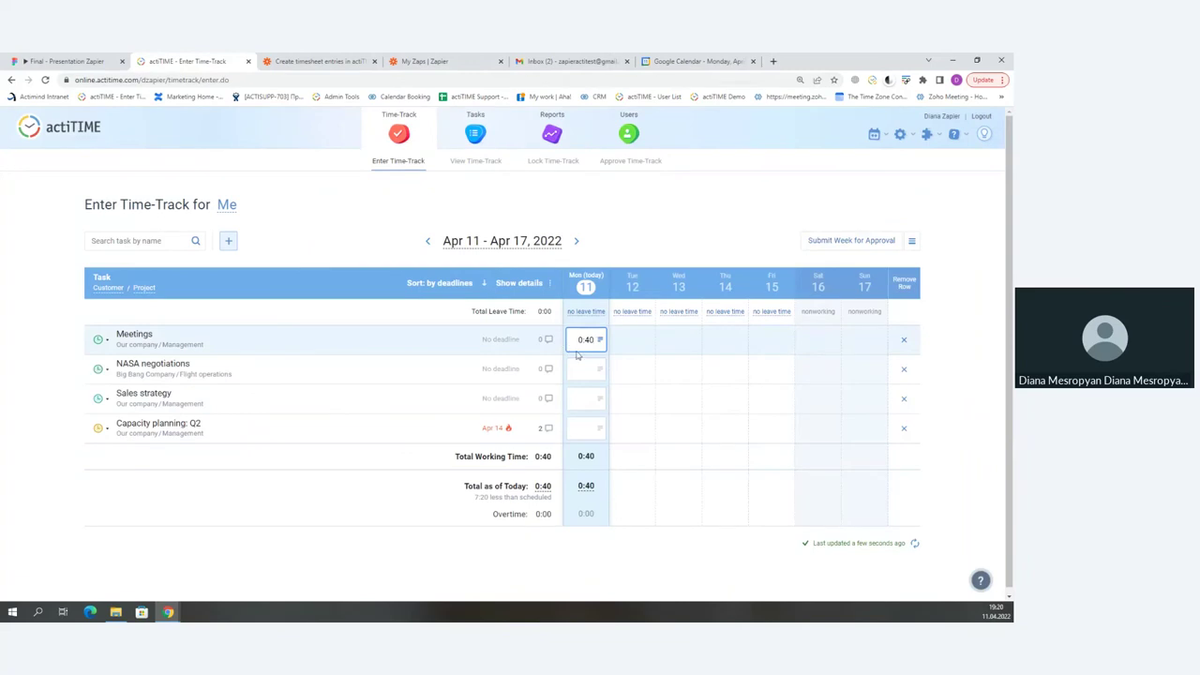
click(599, 341)
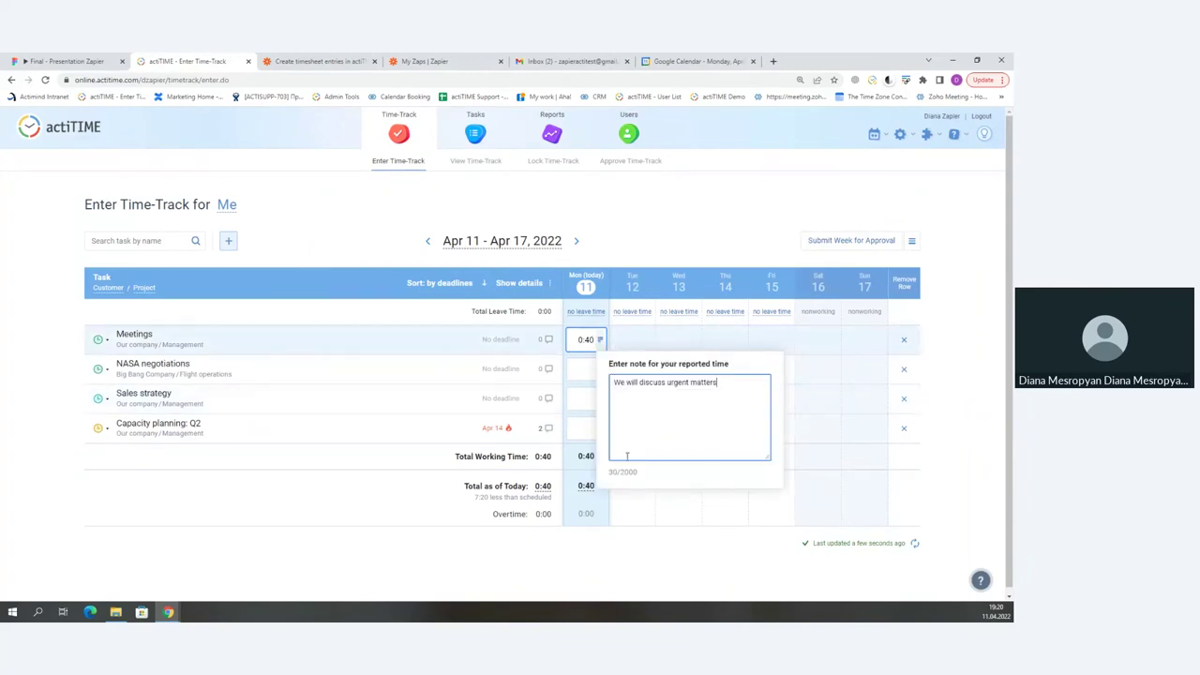
click(641, 229)
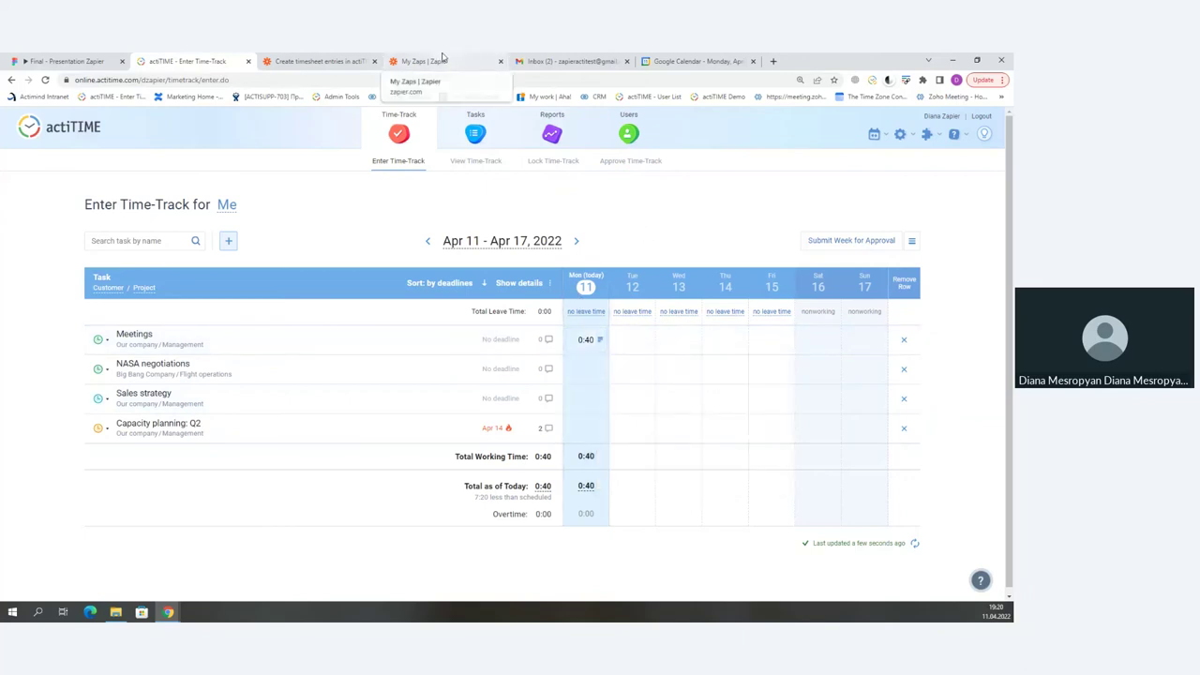
Step: Return to the Zapier setup, continue past the test stage and turn on the Zap
click(443, 57)
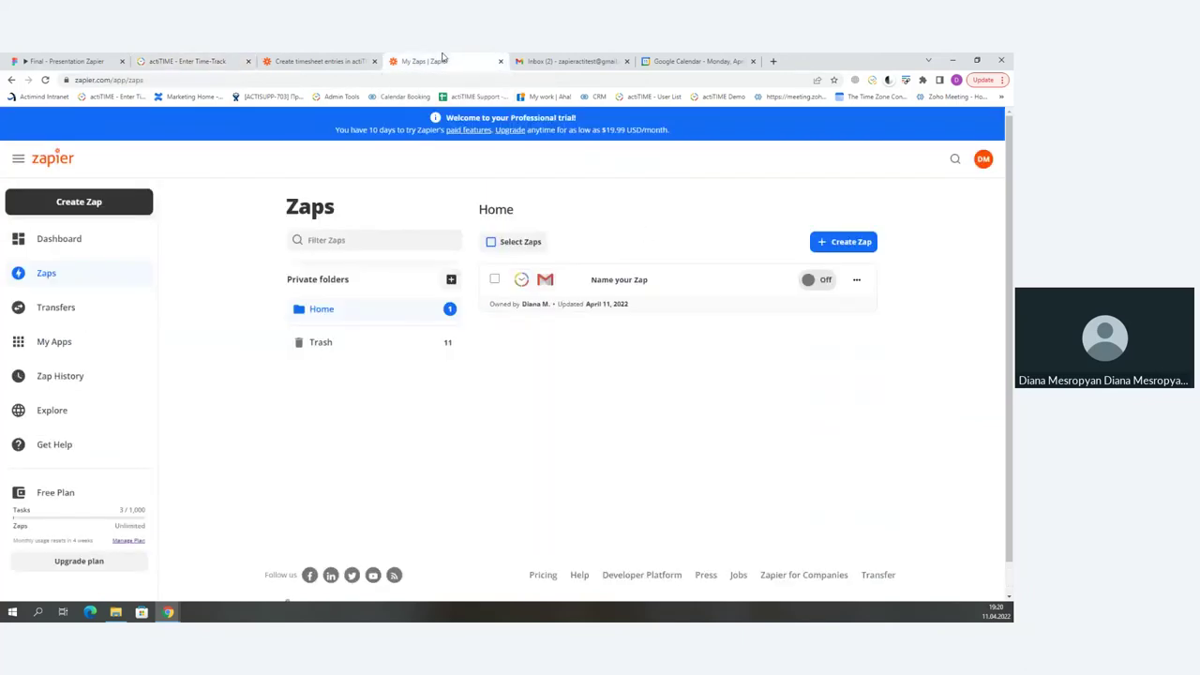
click(352, 58)
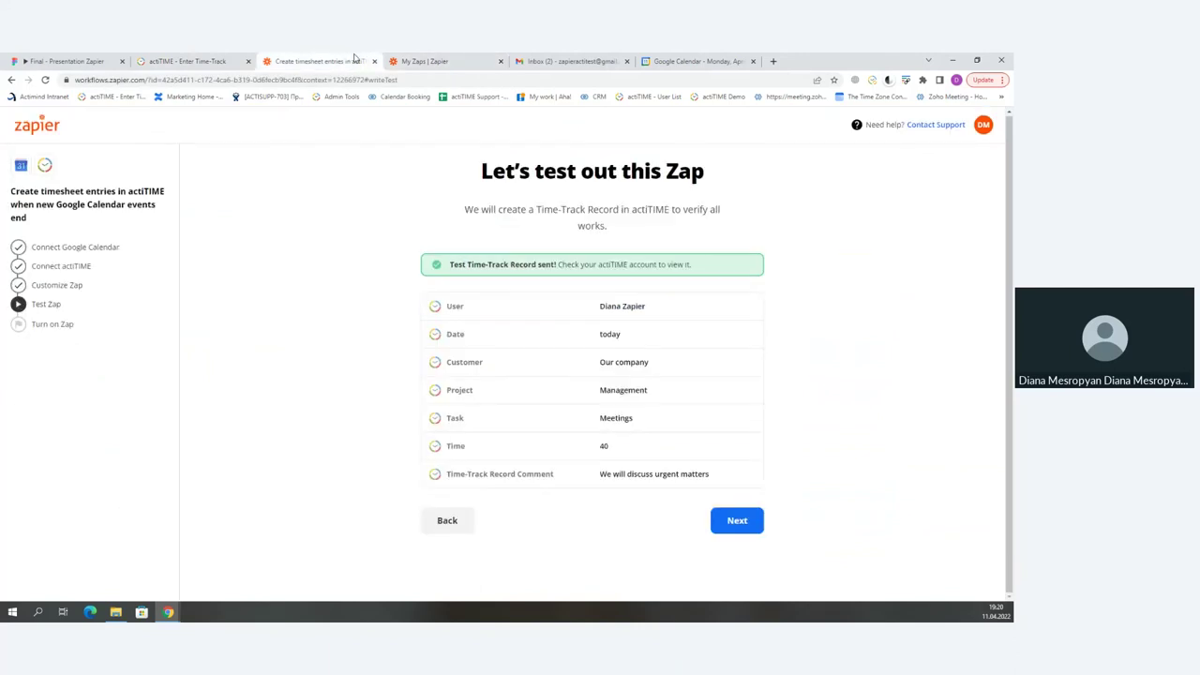
click(740, 522)
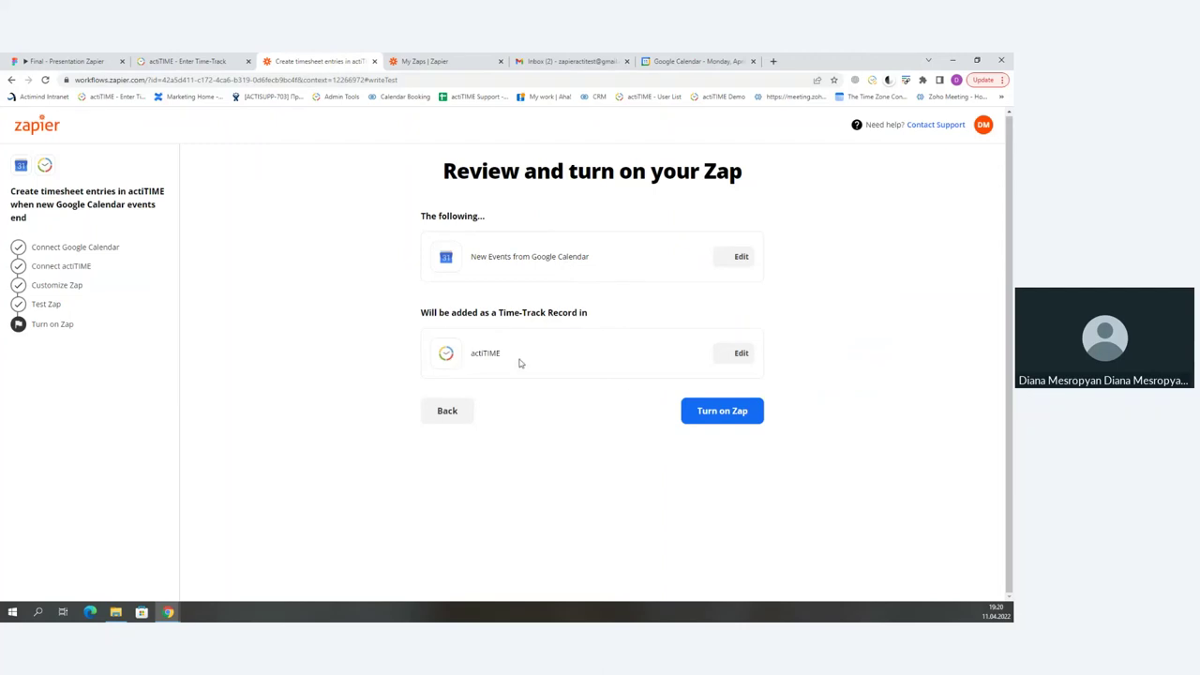
click(730, 418)
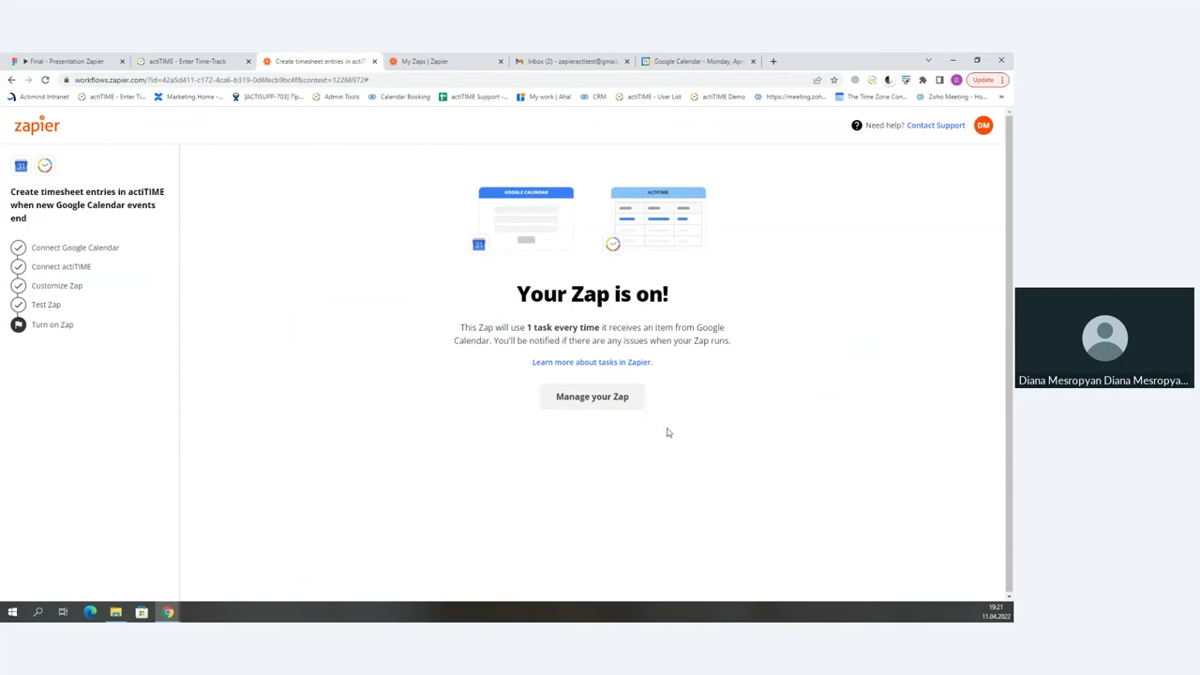
Step: Review the activated Zap's details page and check its entry in the list of all Zaps
click(564, 403)
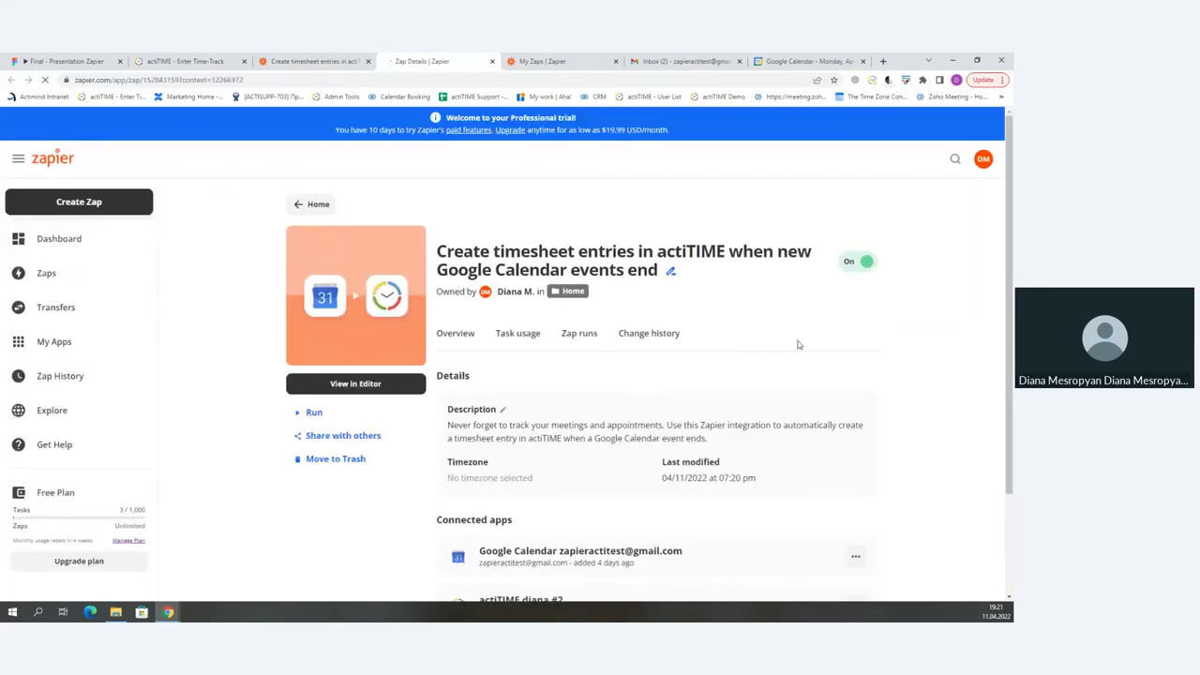
scroll(764, 356, down, 3)
scroll(766, 360, up, 3)
click(54, 282)
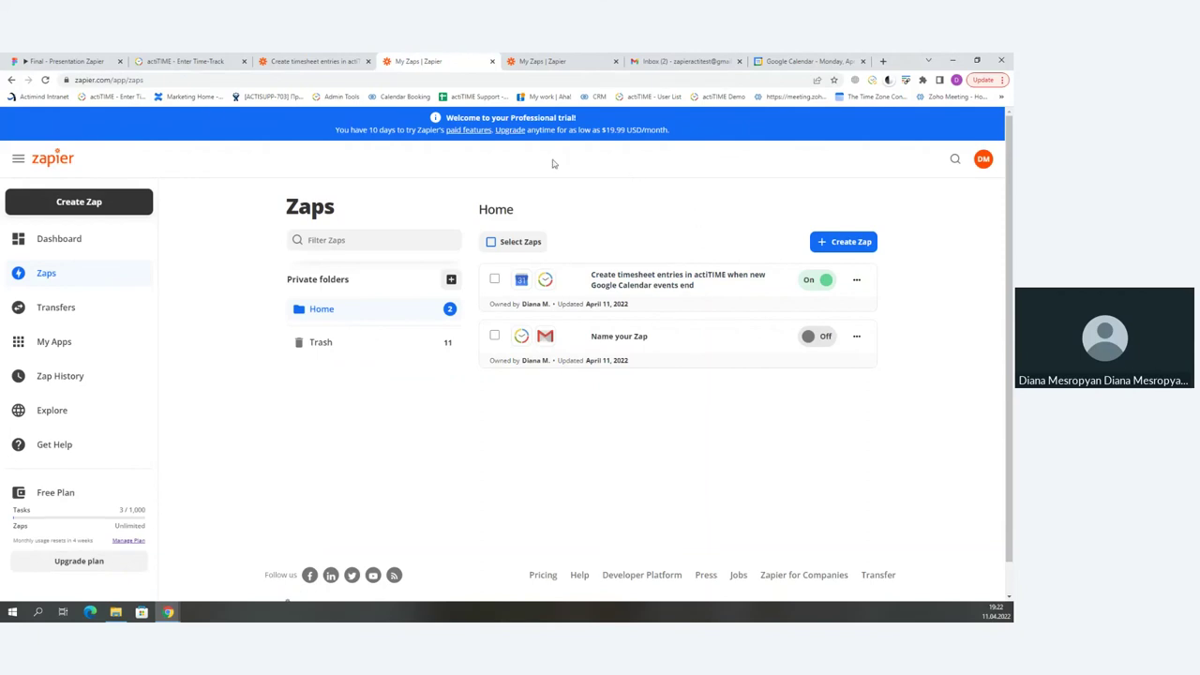
Step: Switch to the Figma presentation and show its "Some Popular scenarios" slide in full screen
click(66, 61)
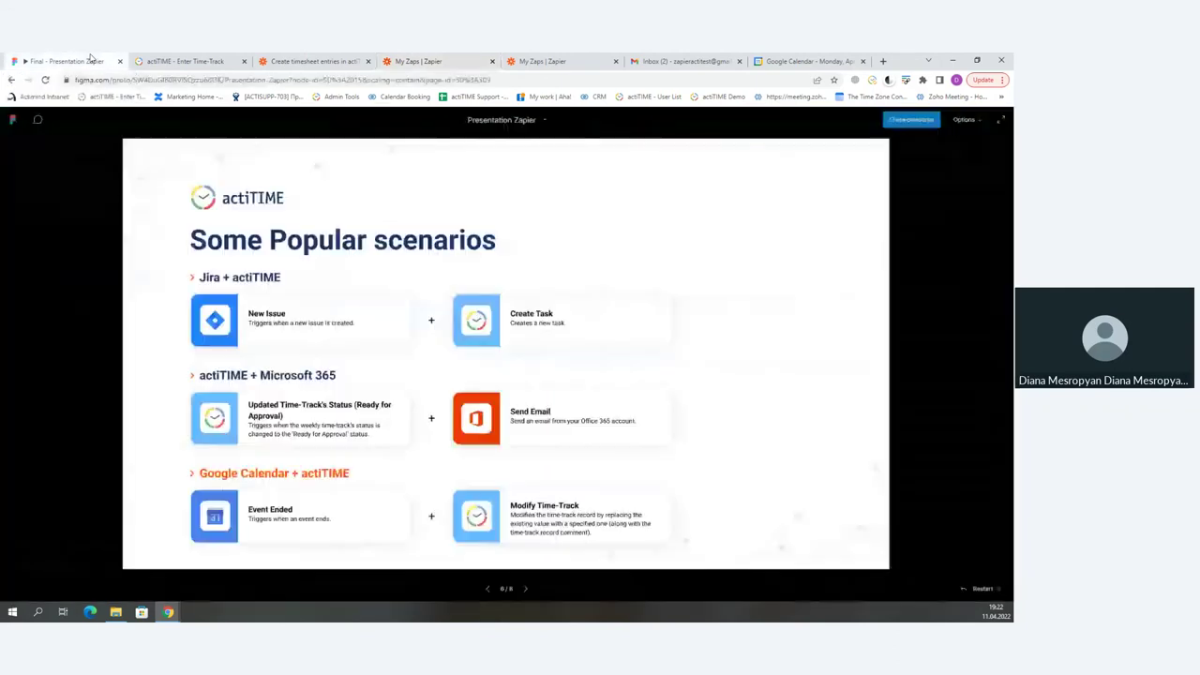
click(1000, 122)
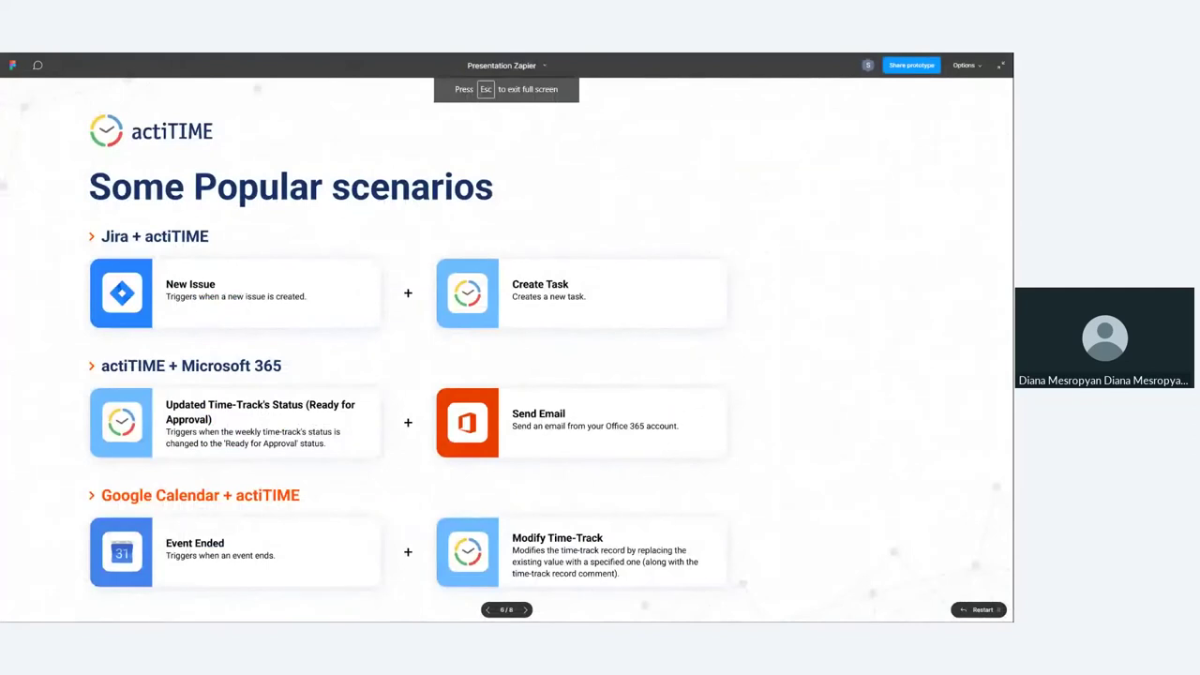